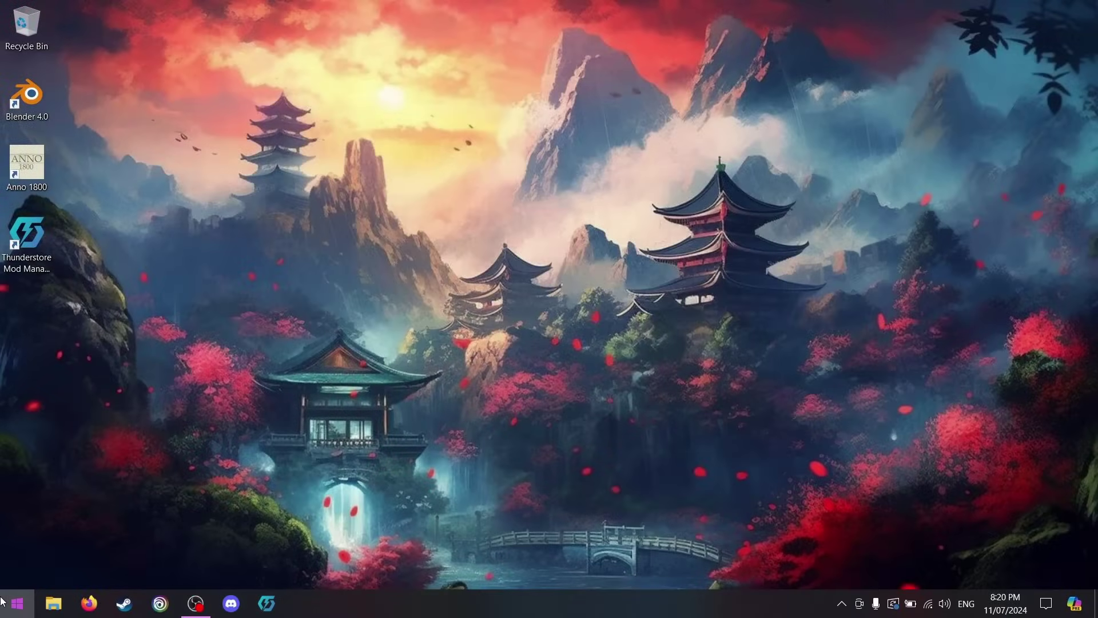
- View the drives under This PC, then open Disk Management with a 'partition' search
{"action": "left_click", "coordinate": [17, 603]}
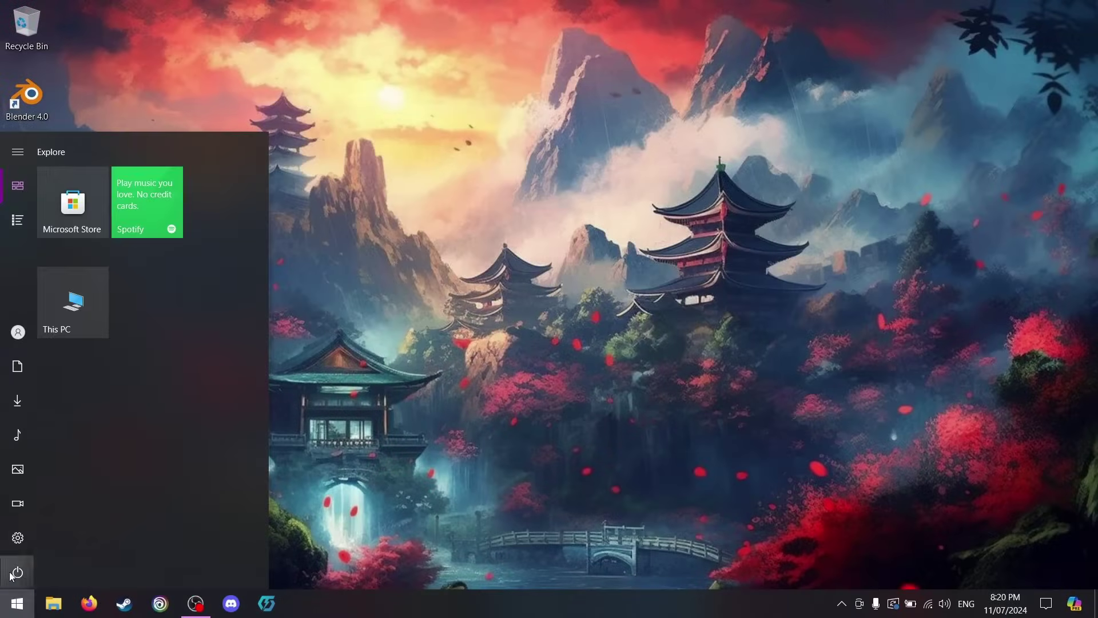
{"action": "left_click", "coordinate": [99, 299]}
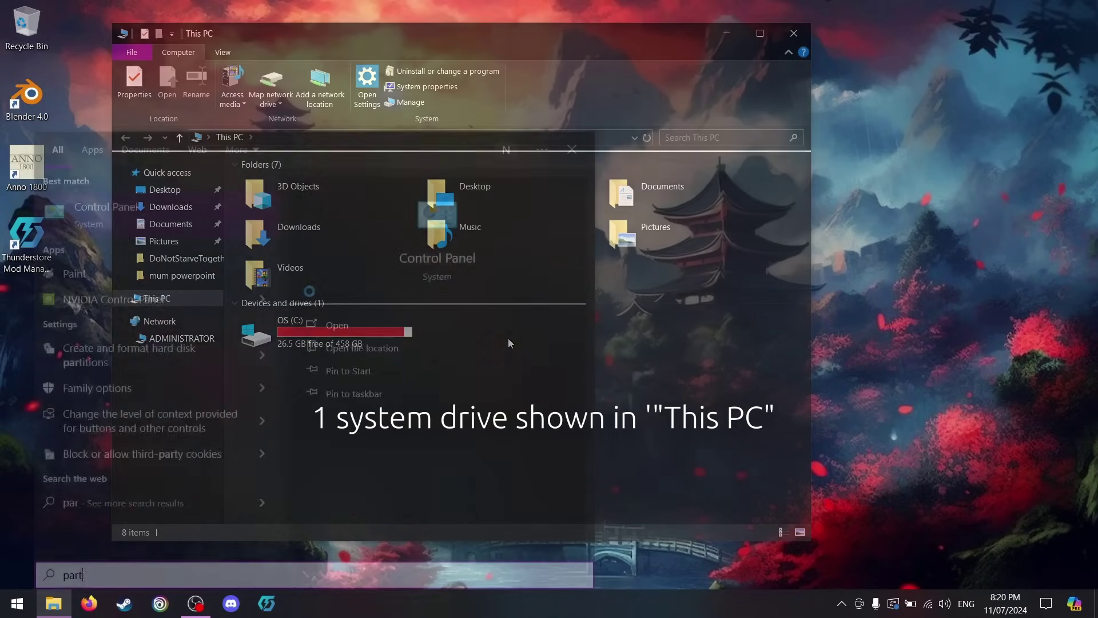
{"action": "type", "text": "ition"}
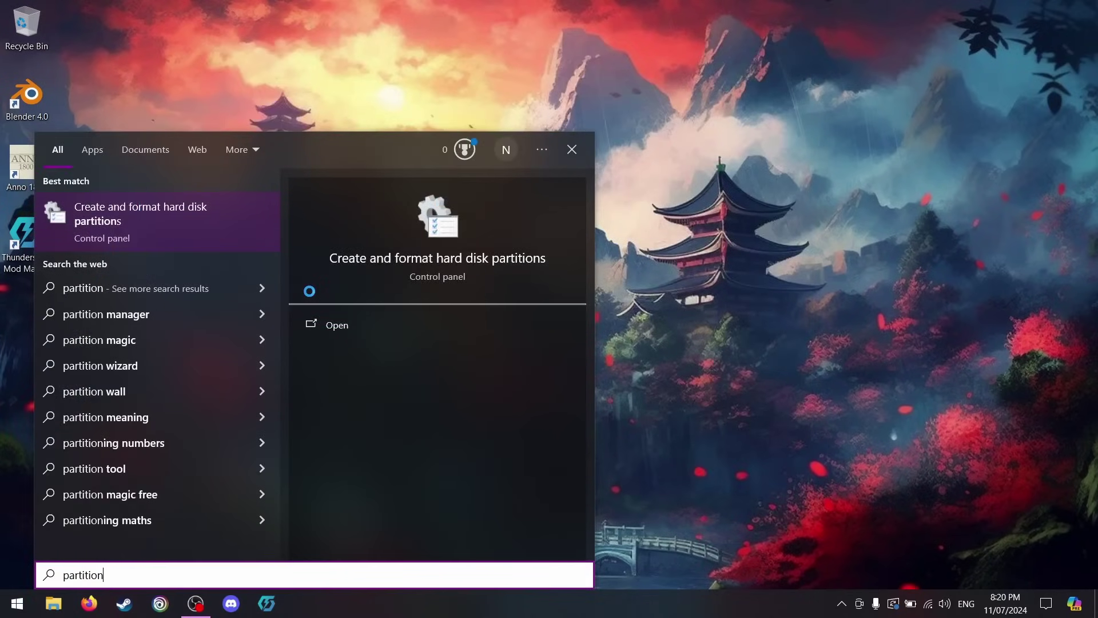
{"action": "key", "text": "Return"}
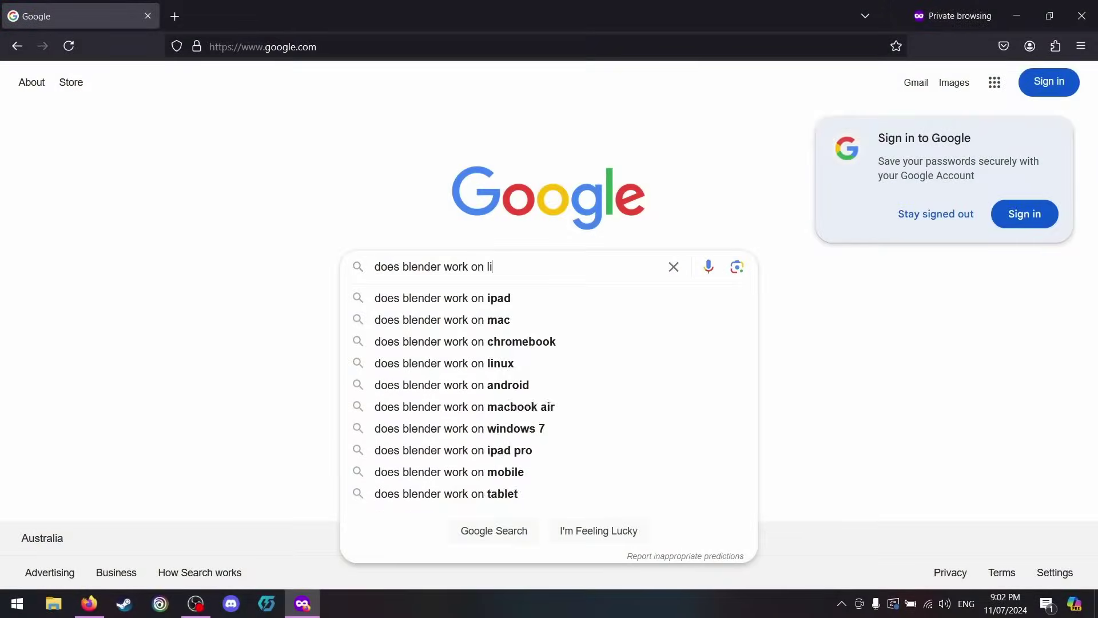
- Run the Google search 'does blender work on linux'
{"action": "type", "text": "nux"}
{"action": "key", "text": "Return"}
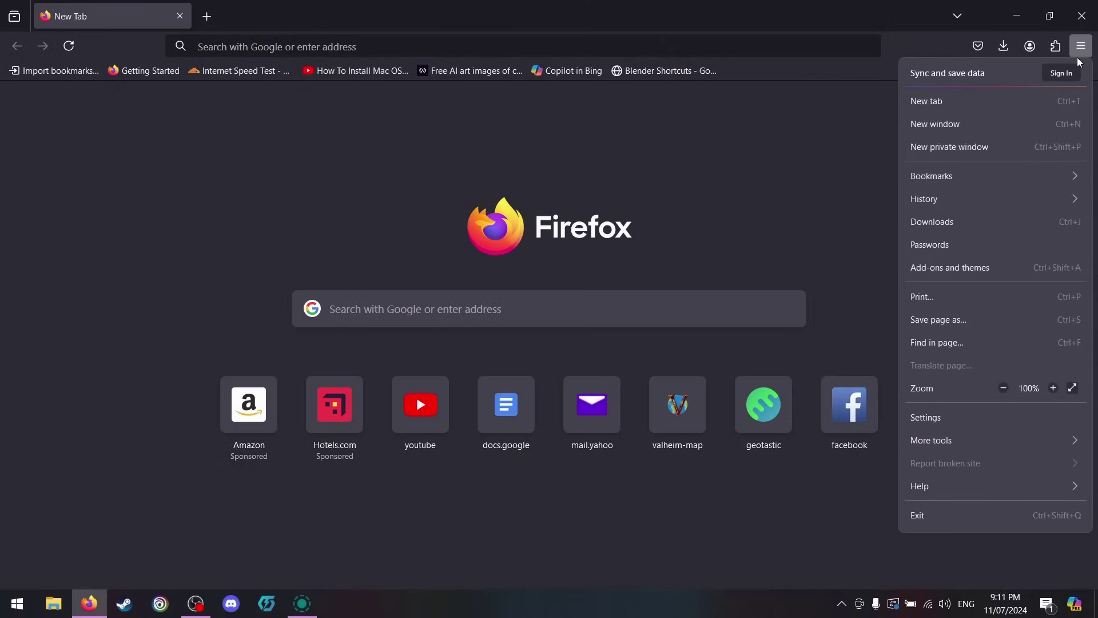
- In the bookmarks Library, list the Bookmarks Toolbar entries and show the Import and Backup > Backup options
{"action": "left_click", "coordinate": [973, 175]}
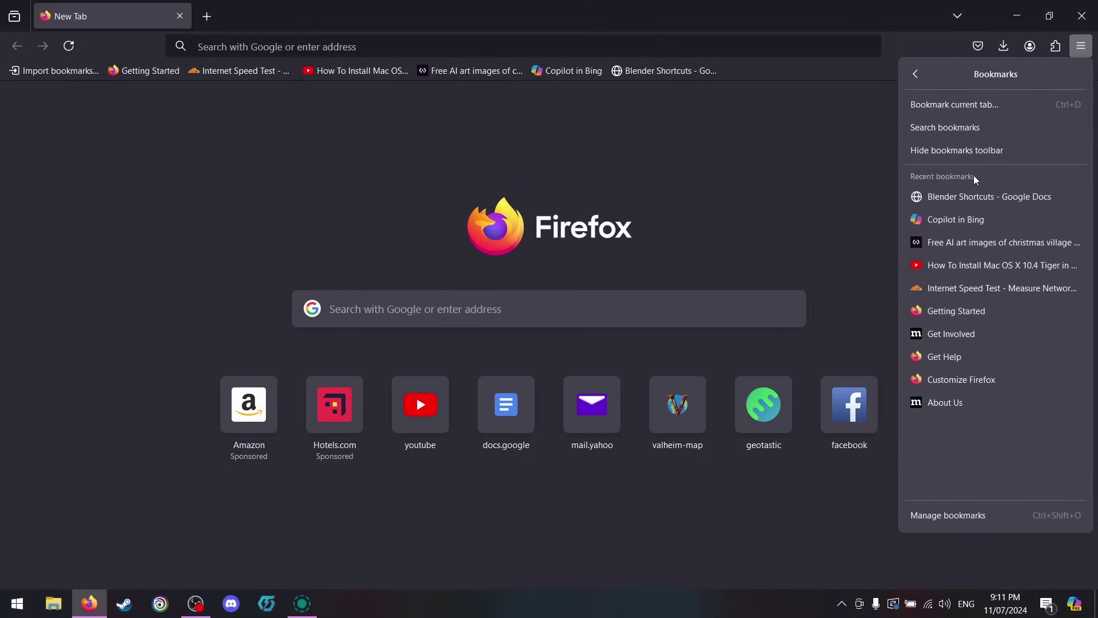
{"action": "left_click", "coordinate": [926, 518]}
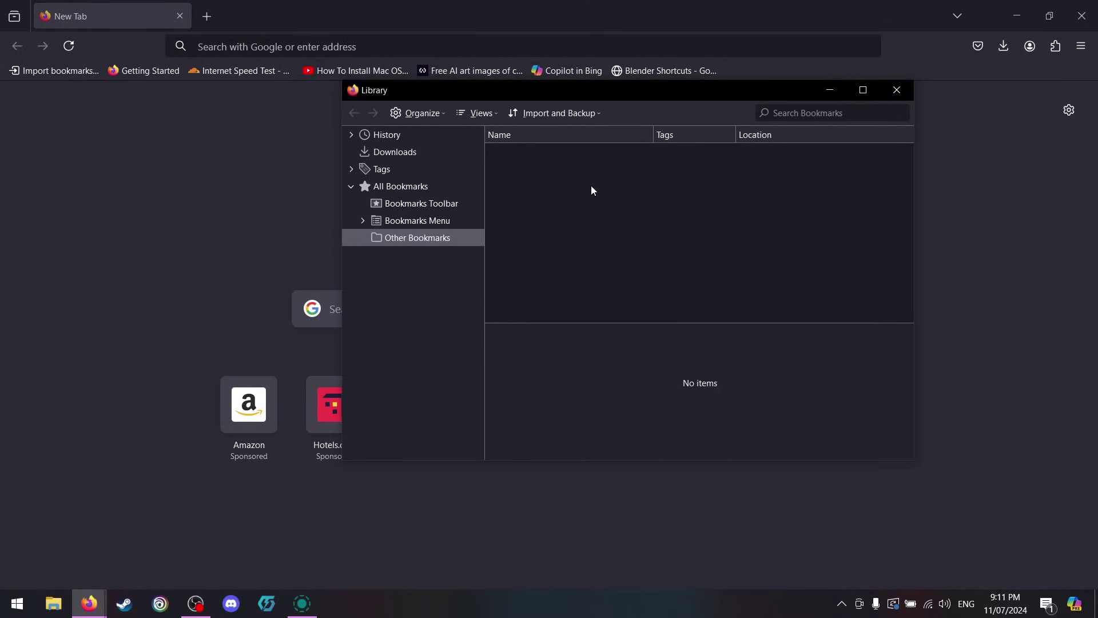
{"action": "left_click", "coordinate": [446, 206]}
{"action": "left_click", "coordinate": [552, 114]}
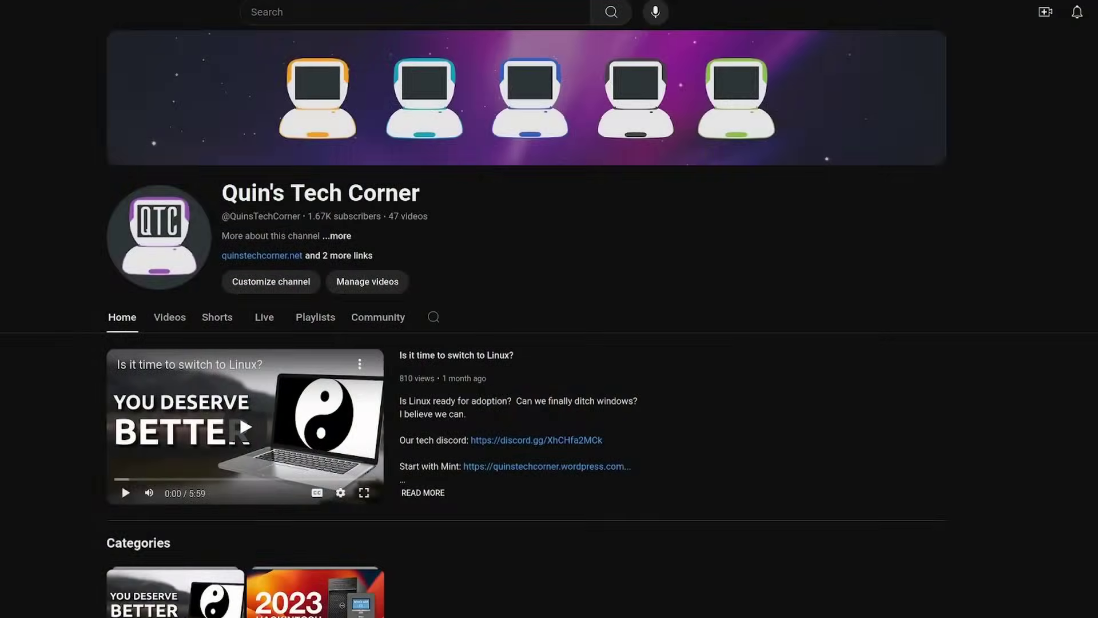
{"action": "scroll", "coordinate": [549, 325], "scroll_direction": "down", "scroll_amount": 2}
{"action": "scroll", "coordinate": [549, 324], "scroll_direction": "down", "scroll_amount": 2}
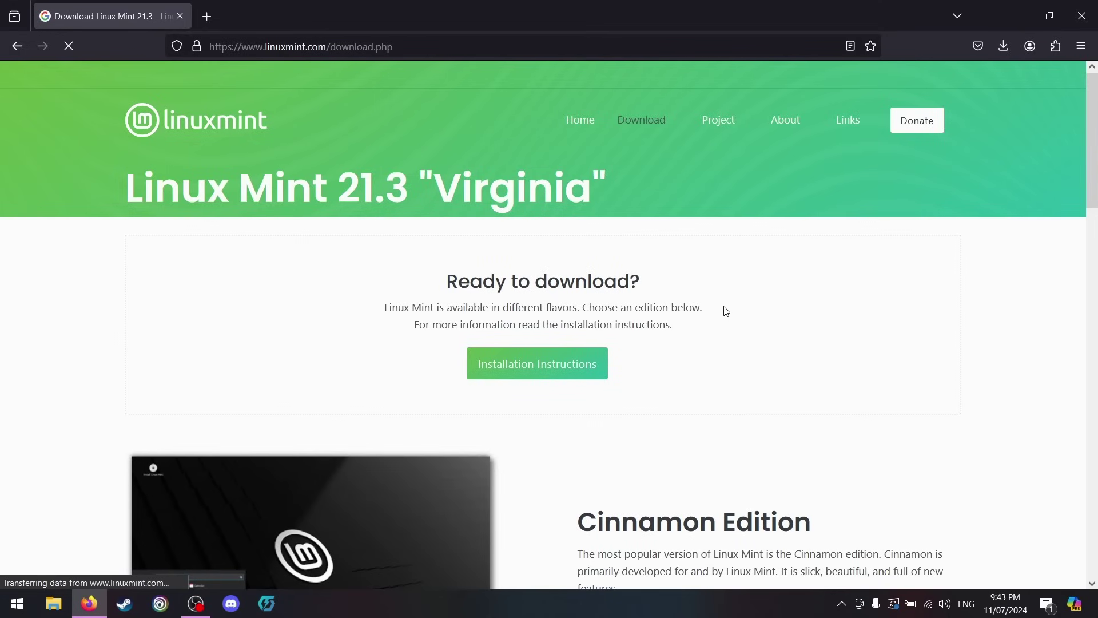
- Download the Linux Mint Cinnamon ISO from the AARNet mirror, then reach Etcher's download links
{"action": "scroll", "coordinate": [722, 311], "scroll_direction": "down", "scroll_amount": 5}
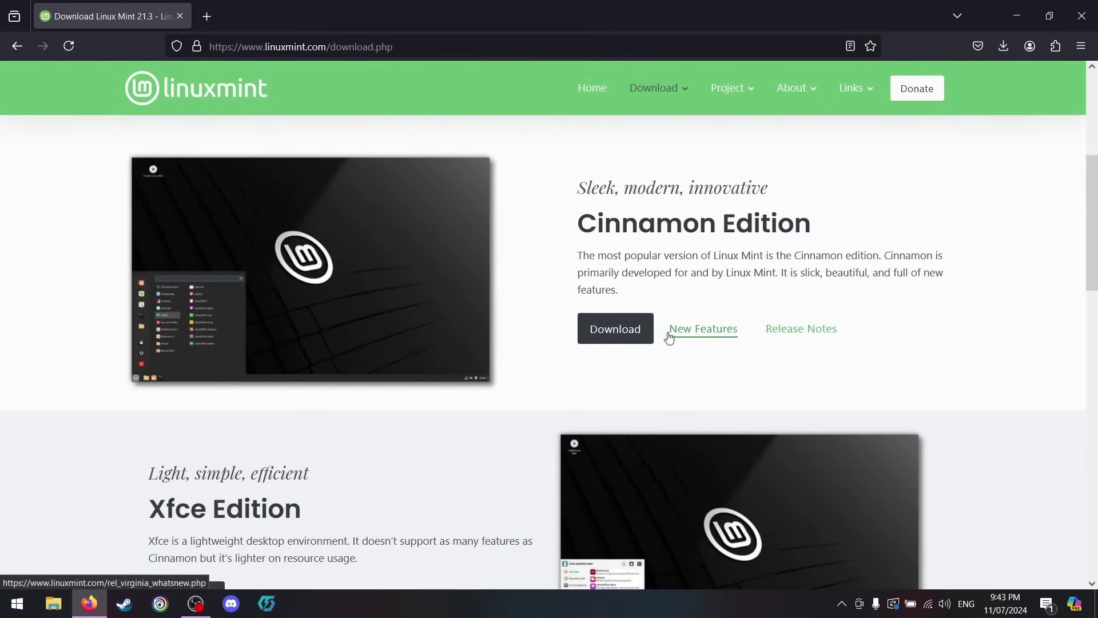
{"action": "left_click", "coordinate": [648, 332]}
{"action": "left_click", "coordinate": [307, 342]}
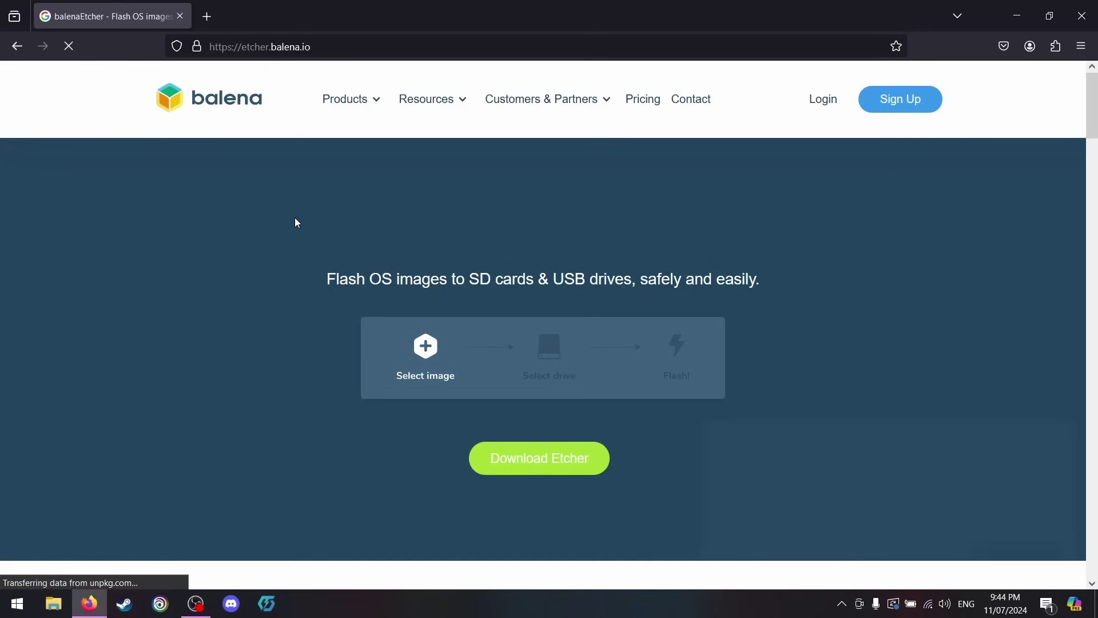
{"action": "left_click", "coordinate": [566, 464]}
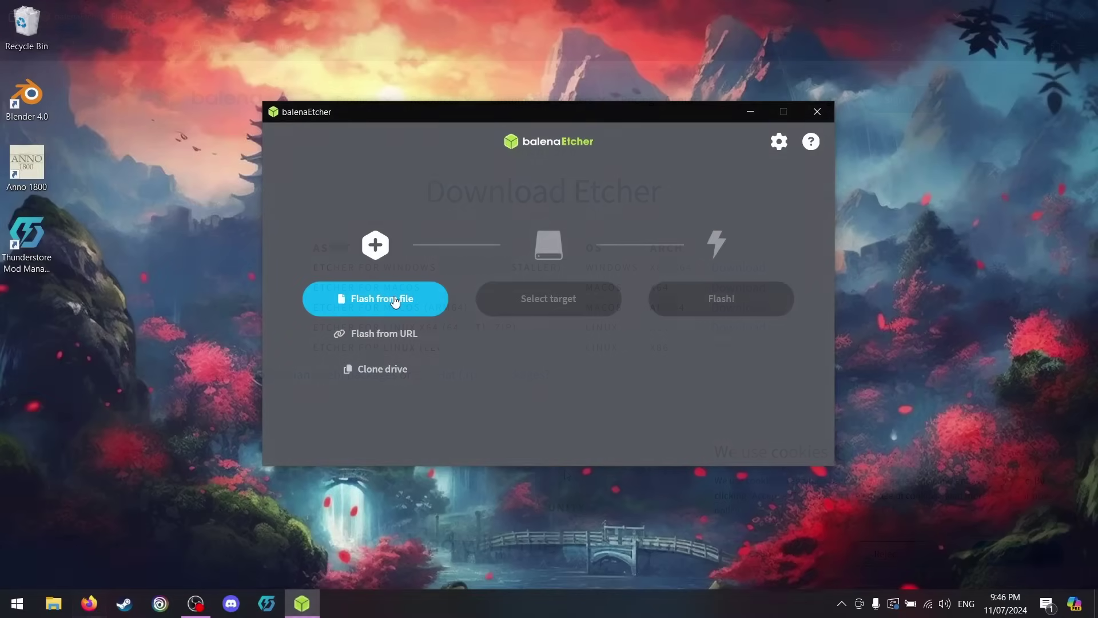
- Flash the linuxmint ISO onto the TOSHIBA USB drive using balenaEtcher
{"action": "left_click", "coordinate": [394, 297]}
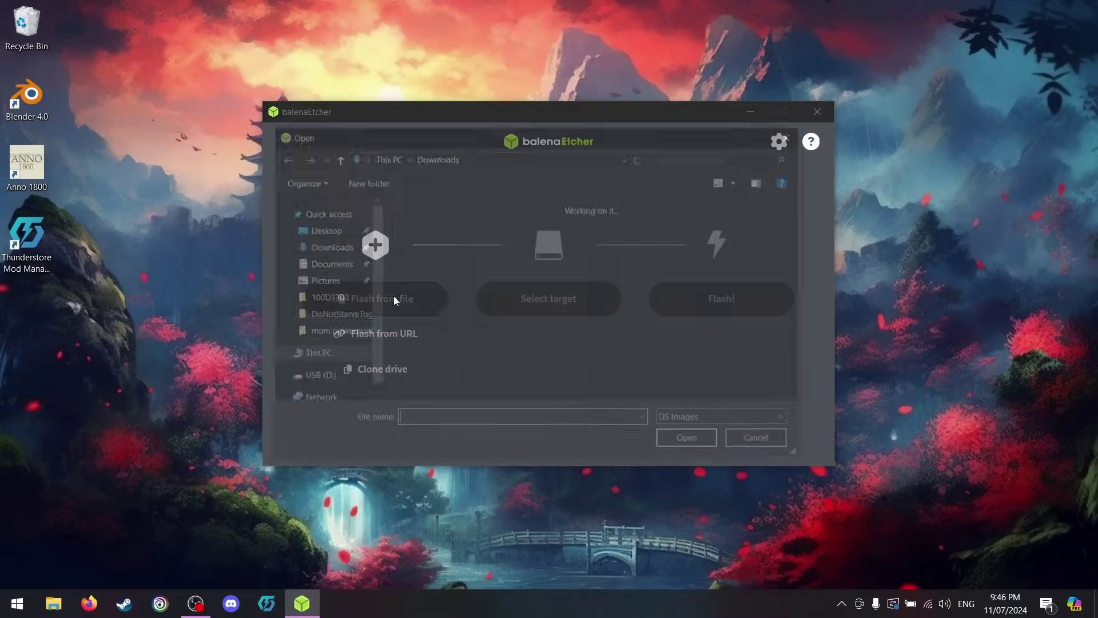
{"action": "double_click", "coordinate": [429, 229]}
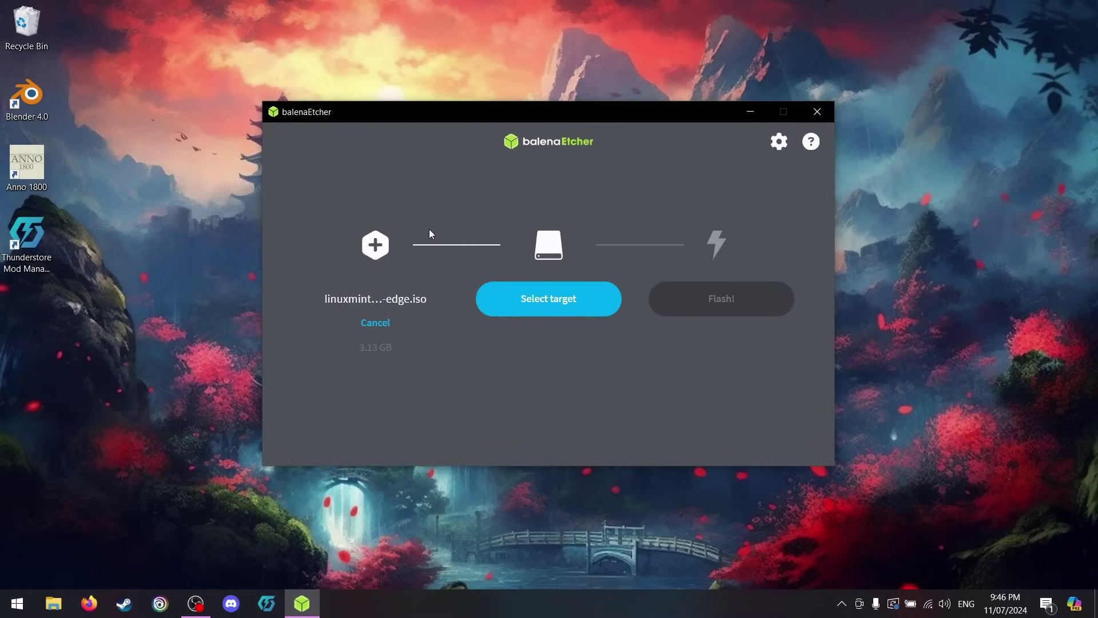
{"action": "left_click", "coordinate": [525, 302]}
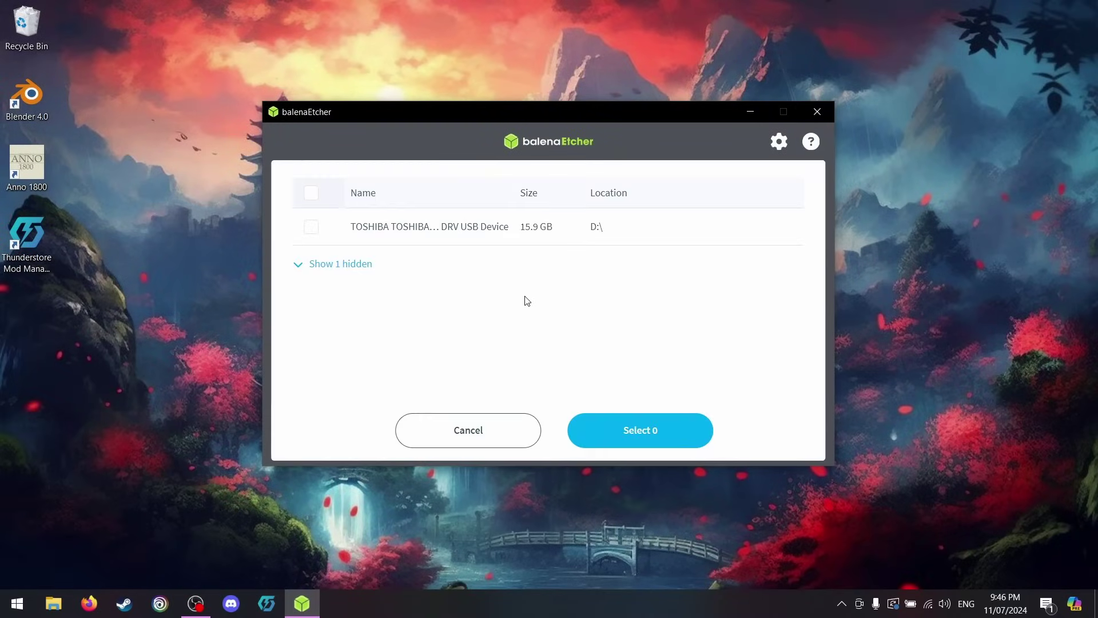
{"action": "left_click", "coordinate": [497, 228]}
{"action": "left_click", "coordinate": [621, 423]}
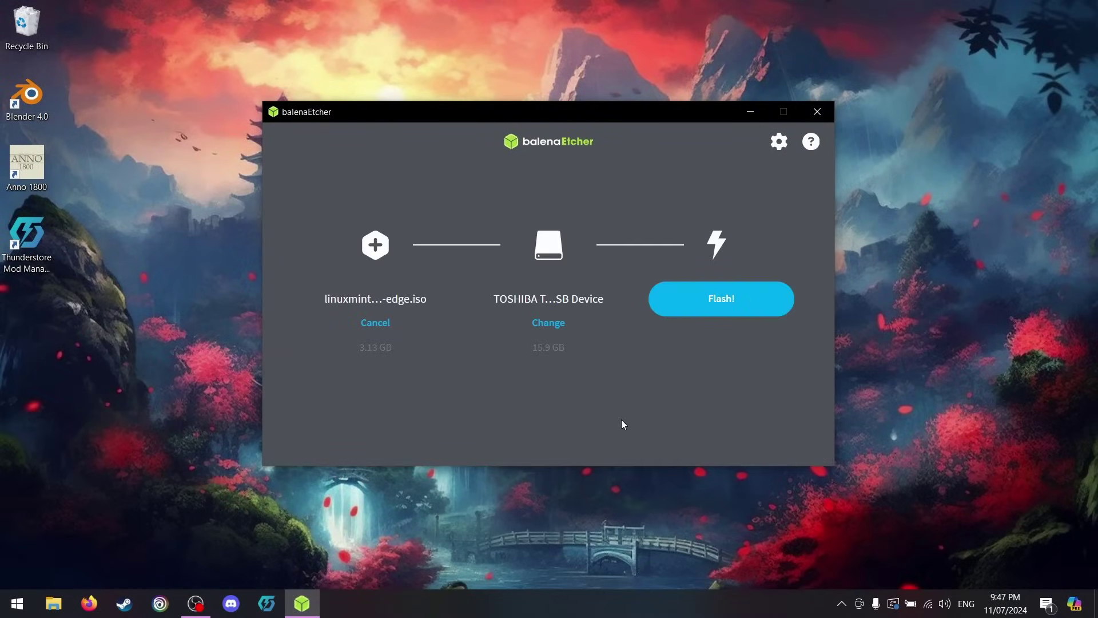
{"action": "left_click", "coordinate": [730, 299]}
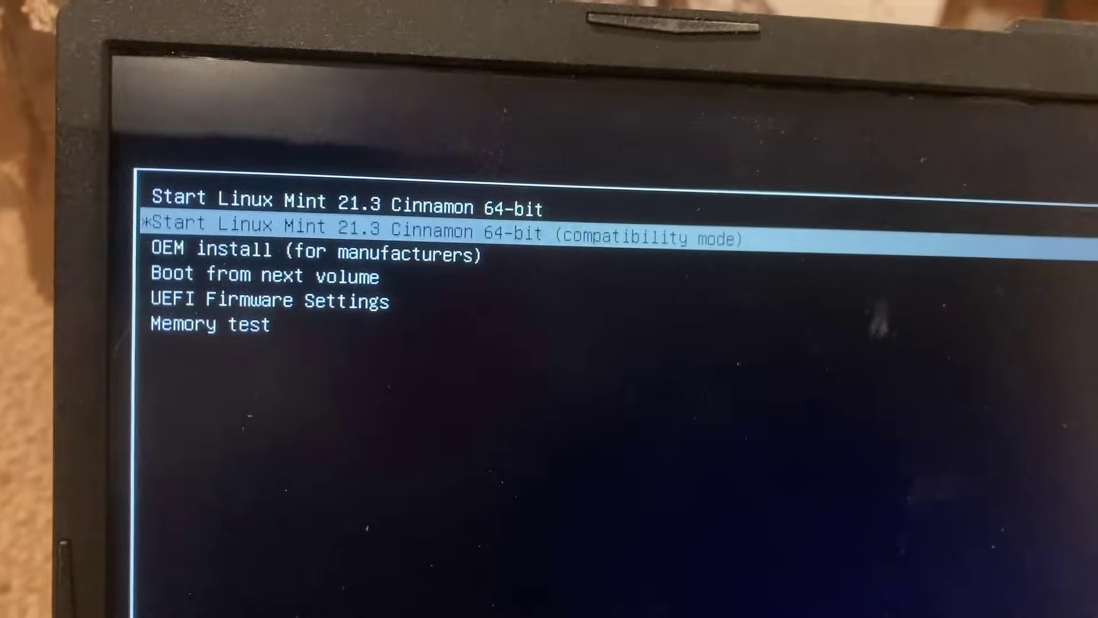
- Highlight 'Start Linux Mint 21.3 Cinnamon 64-bit' in the GRUB menu
{"action": "key", "text": "Up"}
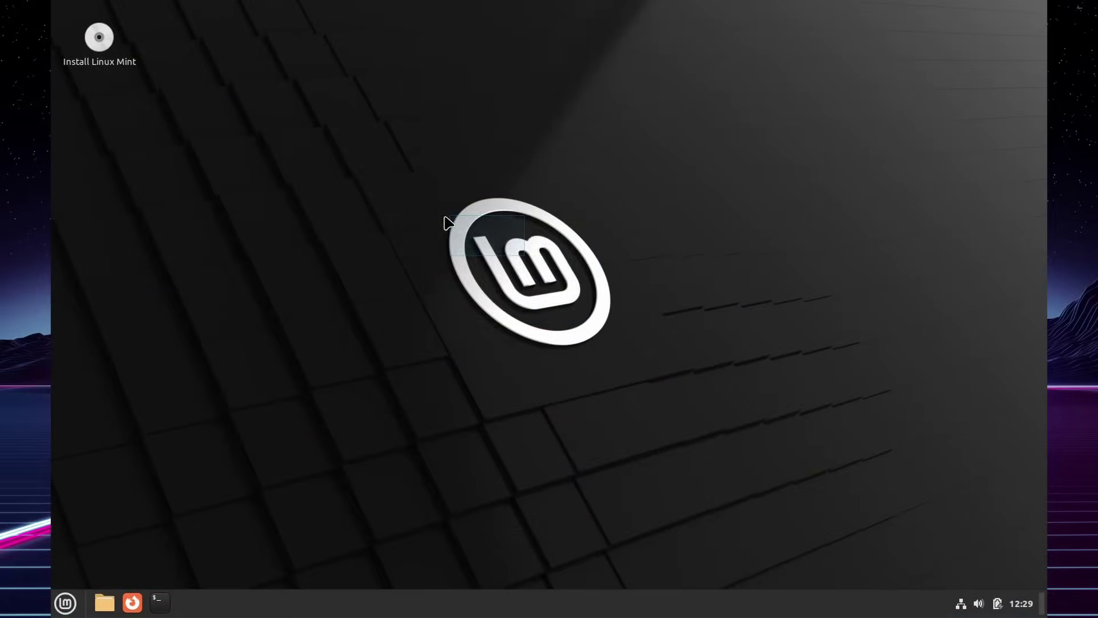
- Open the Home folder in the file manager, move the window lower, then close it
{"action": "left_click_drag", "start_coordinate": [601, 331], "coordinate": [314, 461]}
{"action": "left_click", "coordinate": [105, 602]}
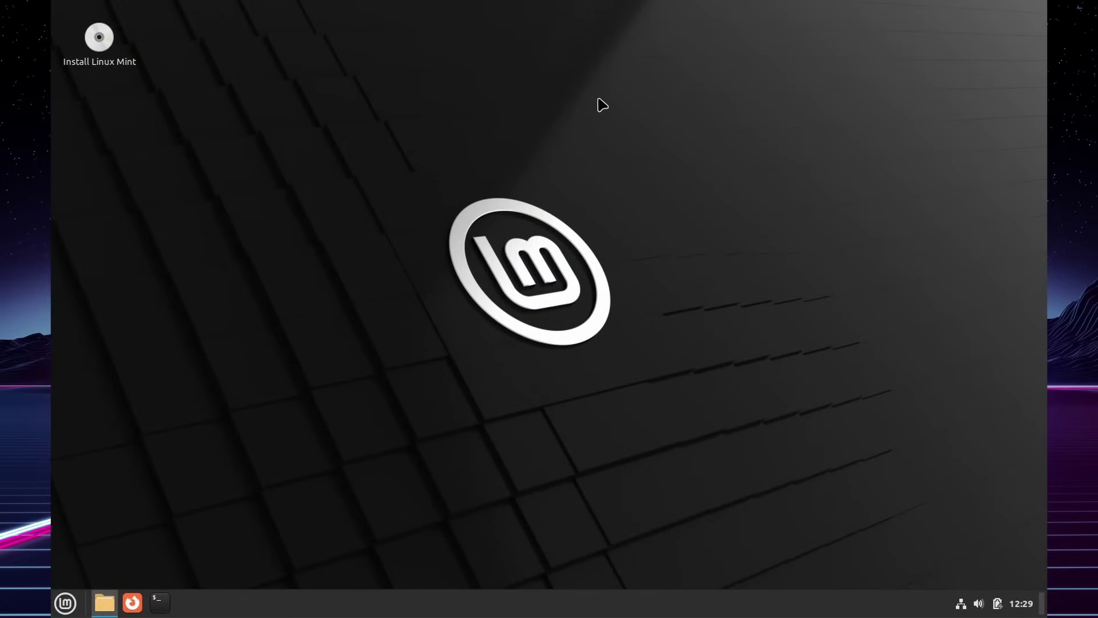
{"action": "left_click_drag", "start_coordinate": [642, 105], "coordinate": [609, 122]}
{"action": "key", "text": "alt+F4"}
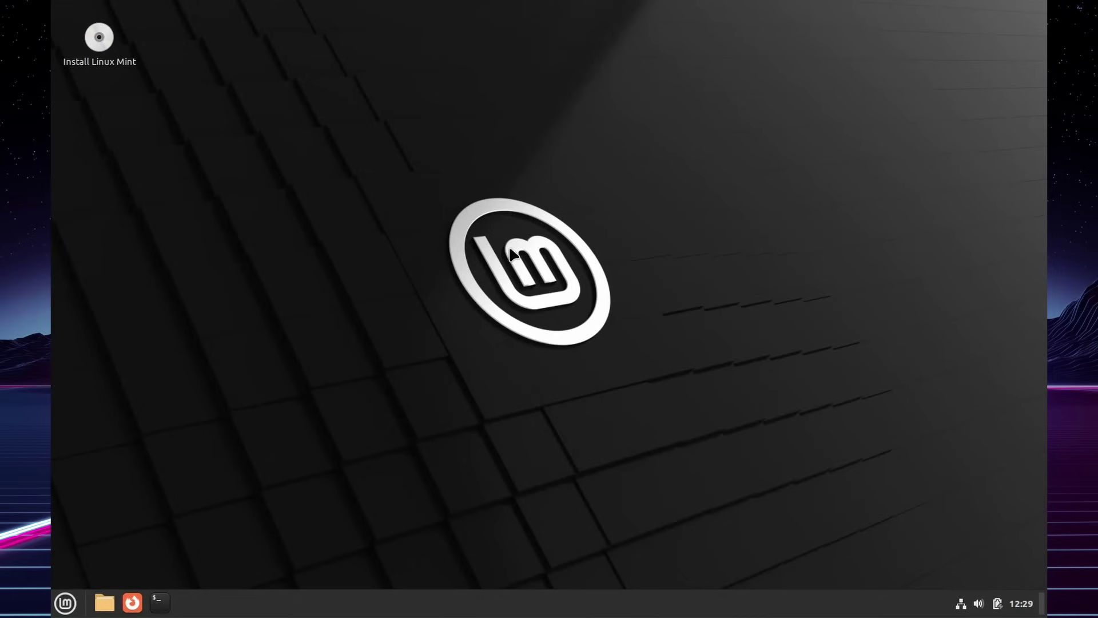
- Run neofetch in a terminal to display the system summary, then close the terminal
{"action": "left_click", "coordinate": [159, 603]}
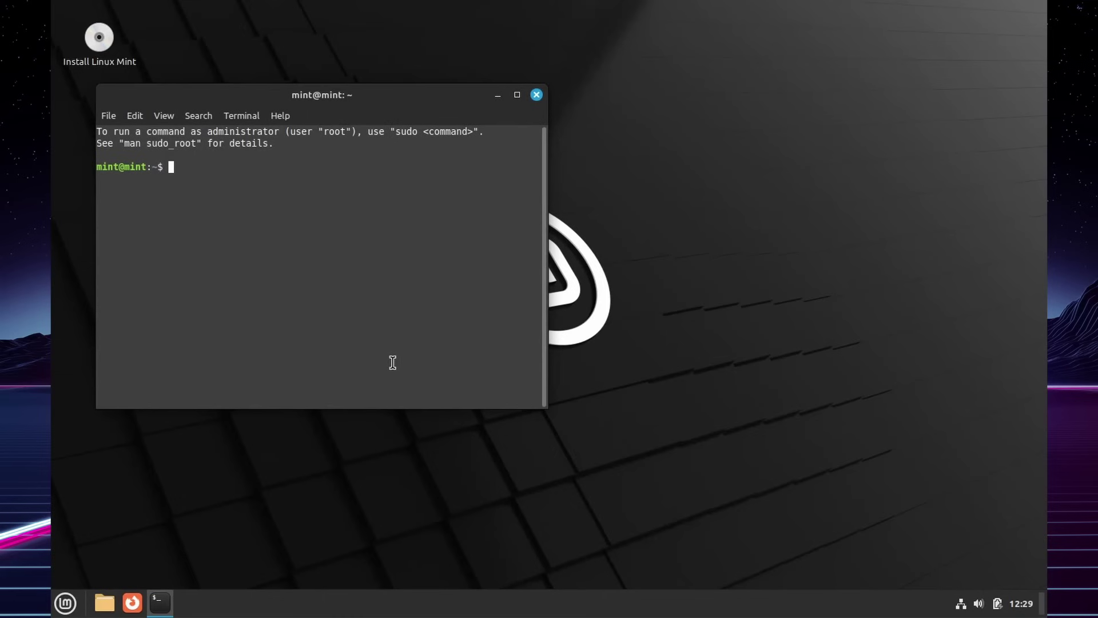
{"action": "type", "text": "neofeth"}
{"action": "key", "text": "Return"}
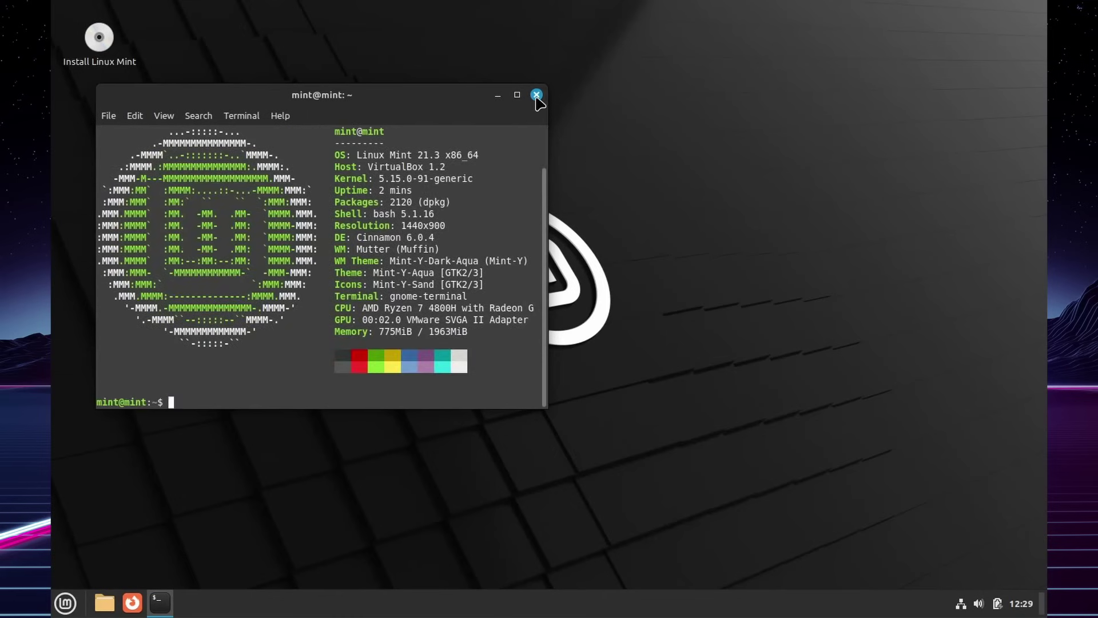
{"action": "left_click", "coordinate": [535, 95]}
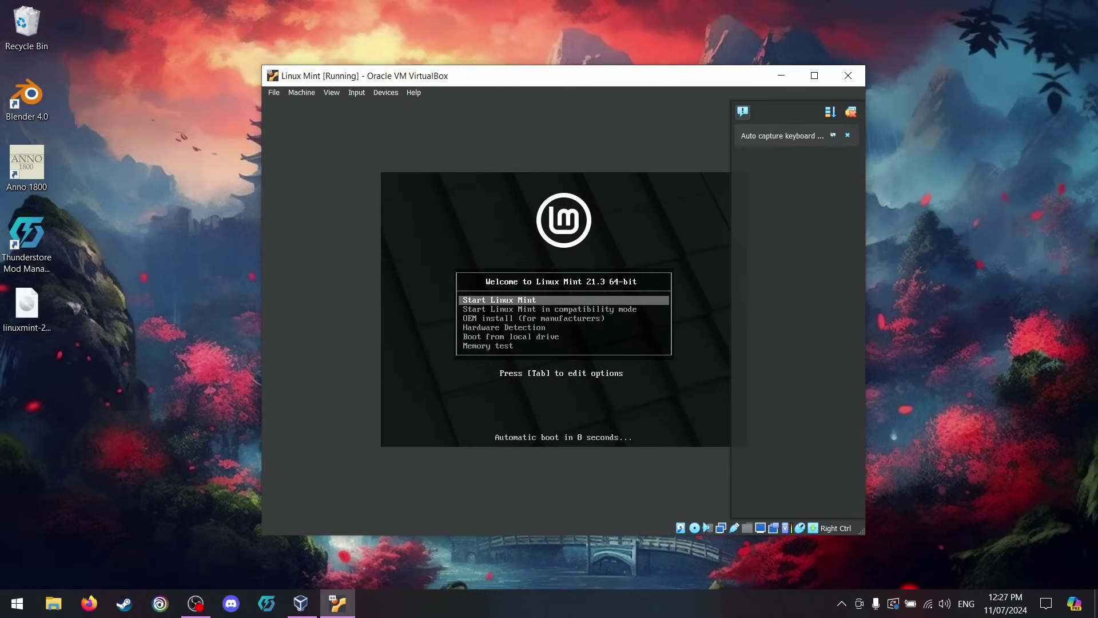
- Boot the VirtualBox machine into the Start Linux Mint live session
{"action": "key", "text": "Down"}
{"action": "key", "text": "Up"}
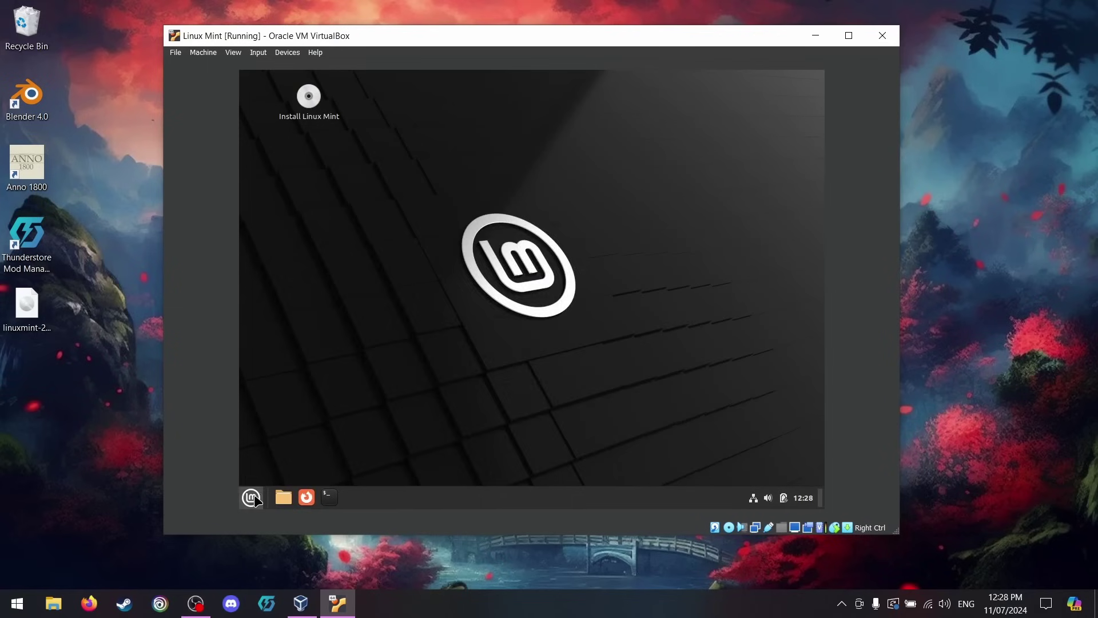
{"action": "key", "text": "super"}
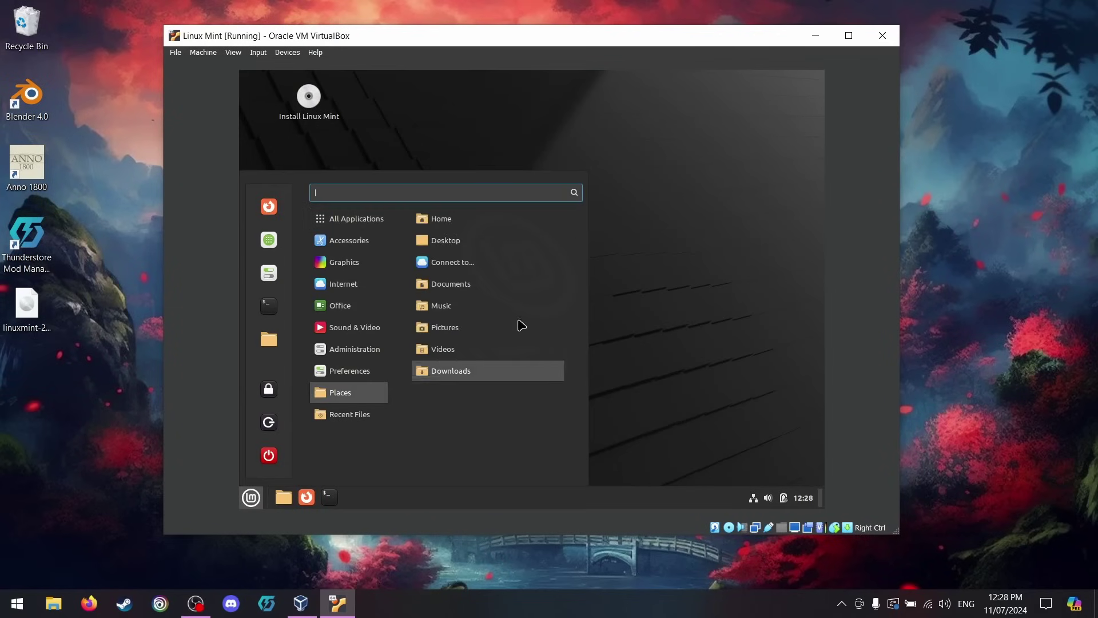
{"action": "left_click", "coordinate": [652, 272]}
- Launch Install Linux Mint and continue with English and the default keyboard layout
{"action": "left_click", "coordinate": [328, 496]}
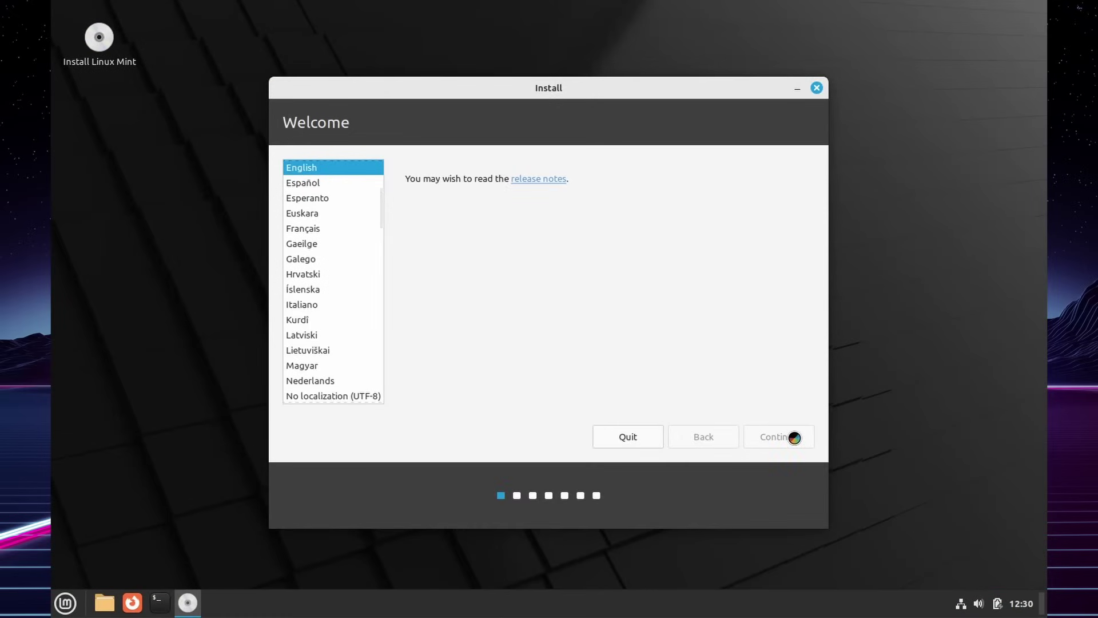
{"action": "left_click", "coordinate": [795, 437]}
{"action": "left_click", "coordinate": [760, 437]}
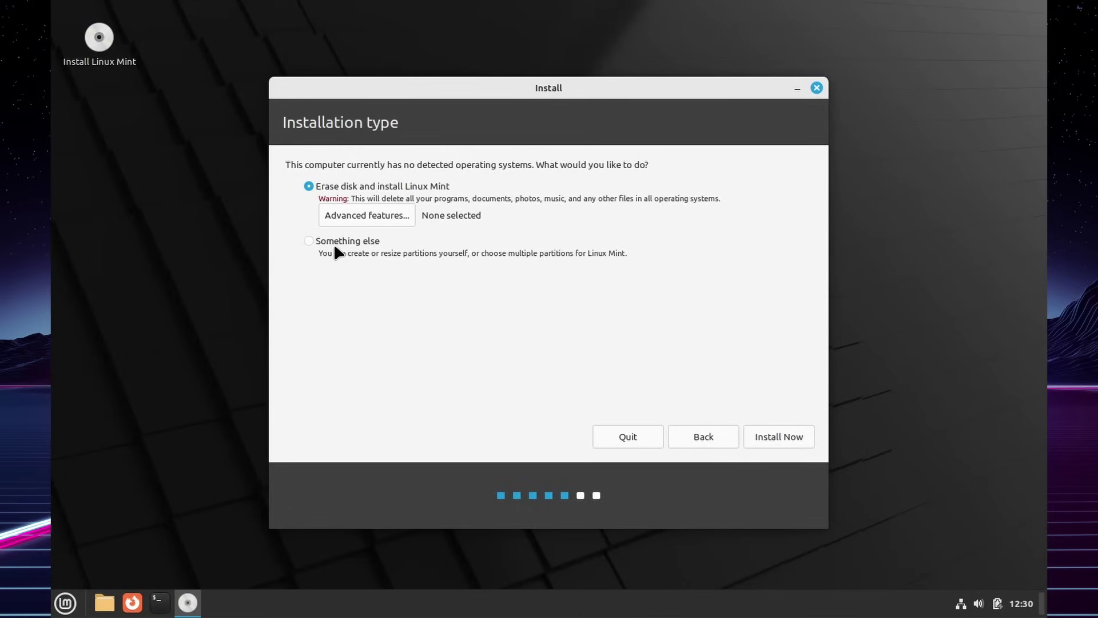
- Preview 'Something else' partitioning, go back, and install with 'Erase disk and install Linux Mint'
{"action": "left_click", "coordinate": [309, 241]}
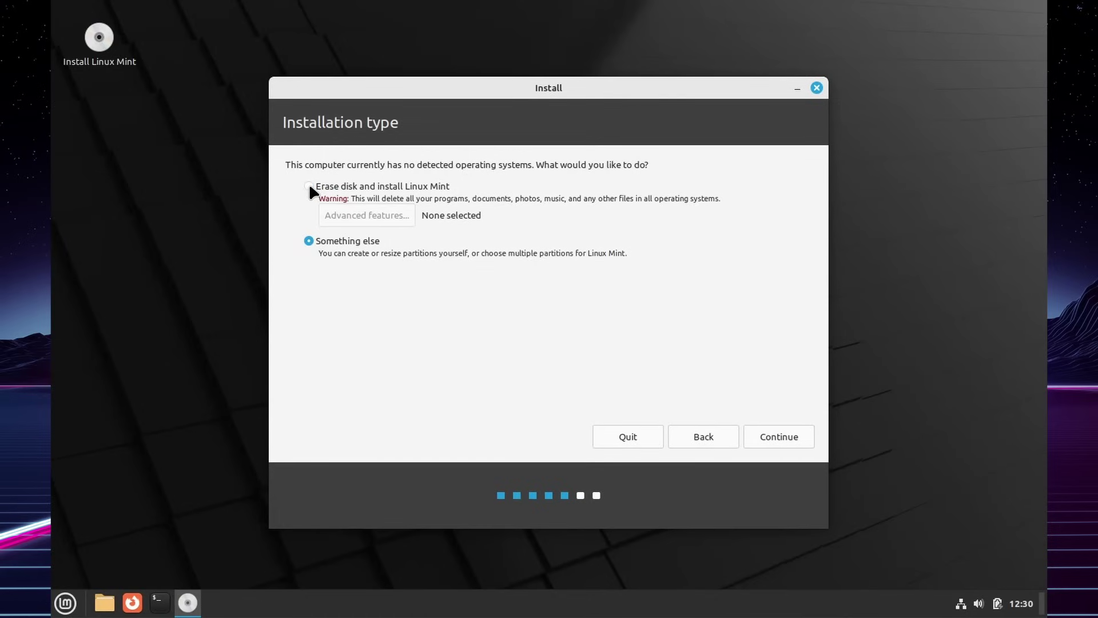
{"action": "left_click", "coordinate": [309, 185]}
{"action": "left_click", "coordinate": [309, 244]}
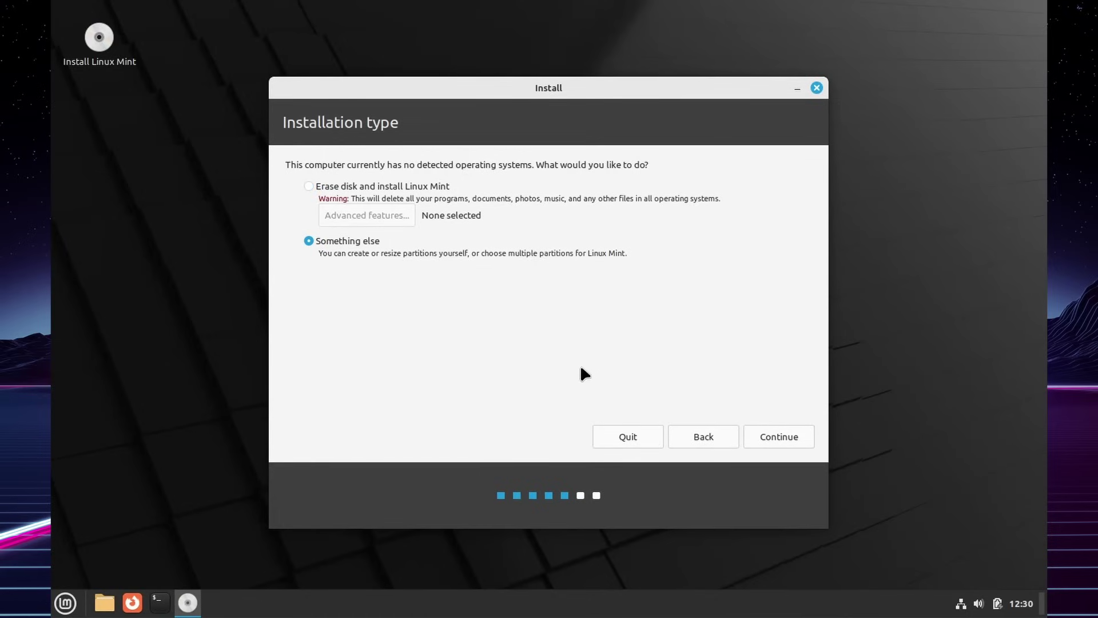
{"action": "left_click", "coordinate": [766, 435]}
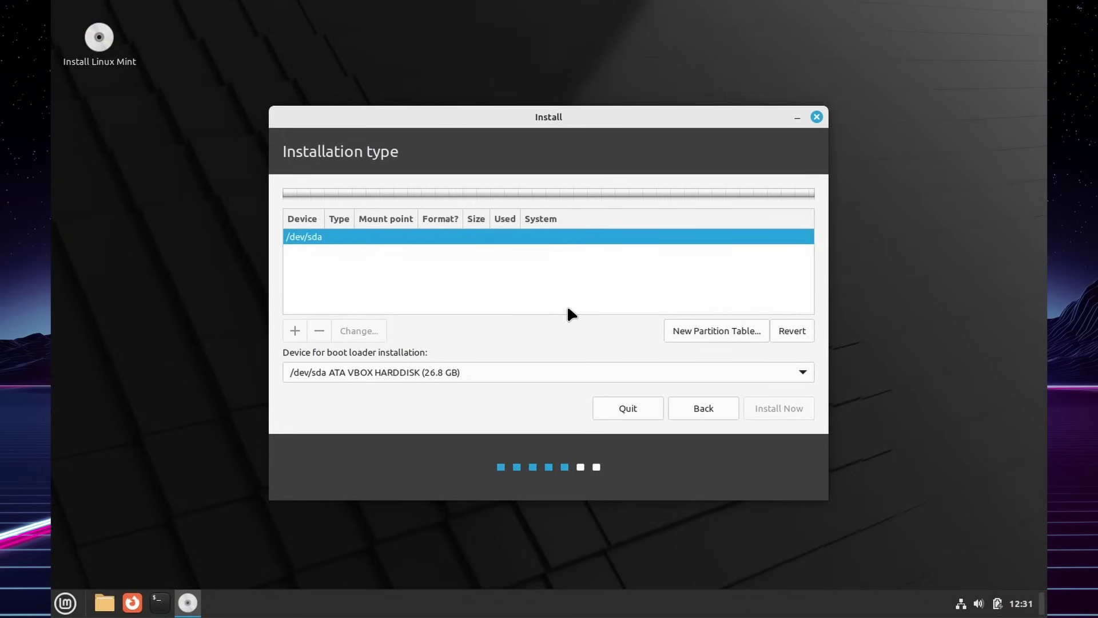
{"action": "left_click", "coordinate": [694, 402]}
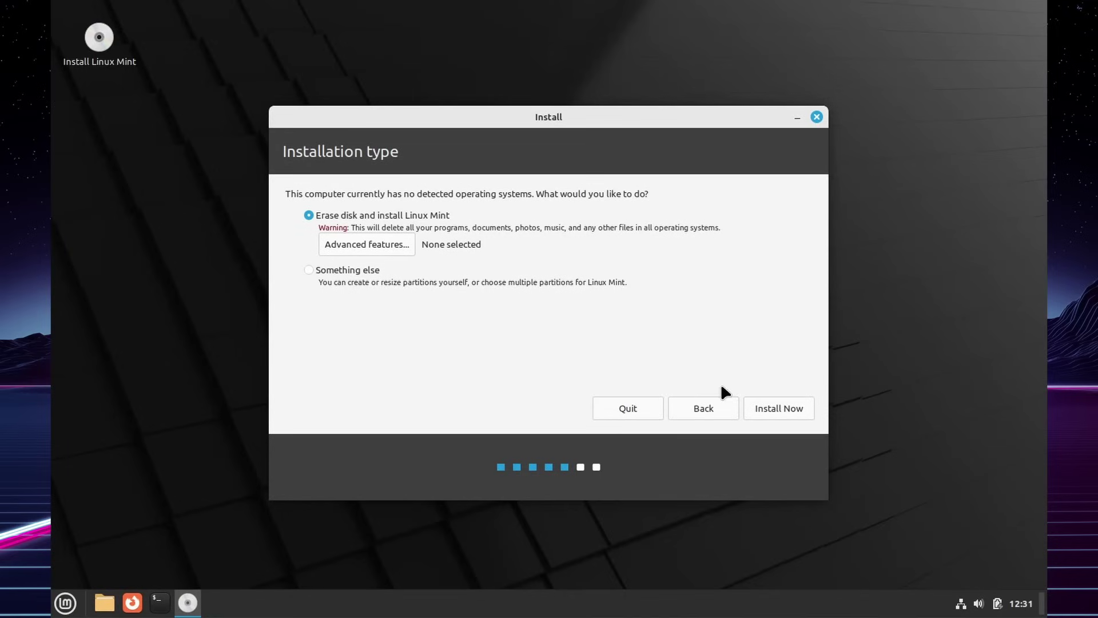
{"action": "left_click", "coordinate": [734, 392]}
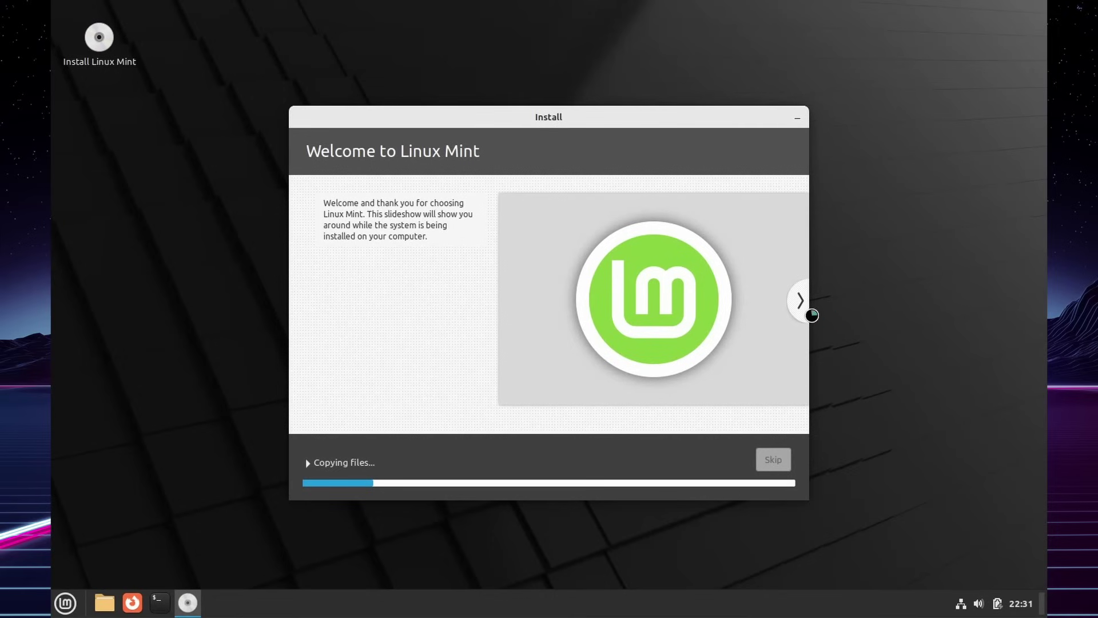
- Advance the installation slideshow seven slides, reaching the productivity and software slides
{"action": "left_click", "coordinate": [799, 300]}
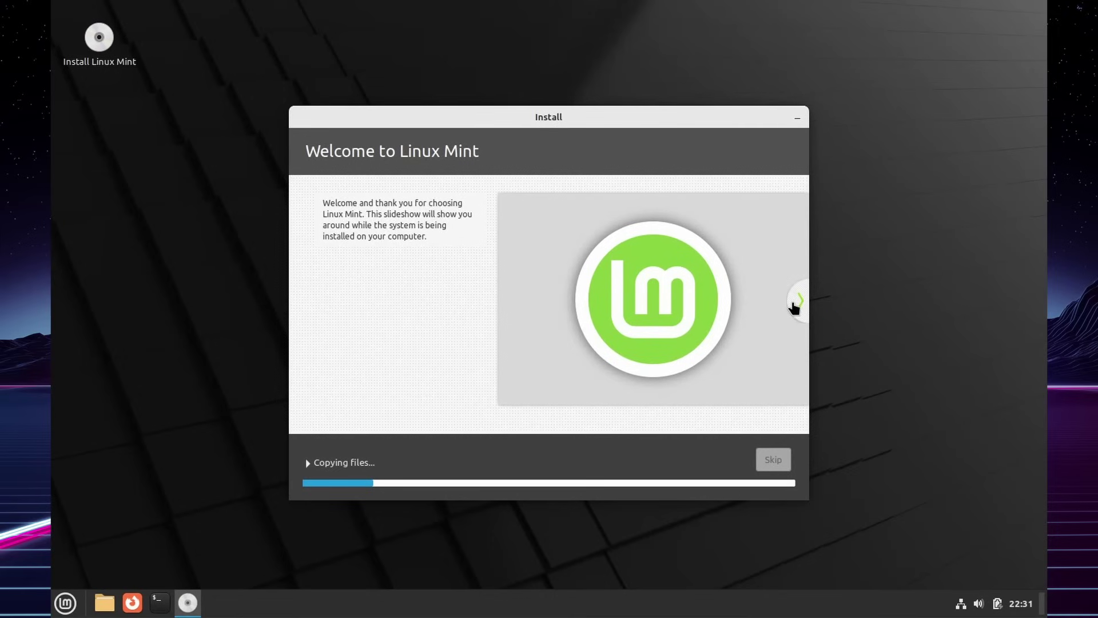
{"action": "left_click", "coordinate": [796, 307]}
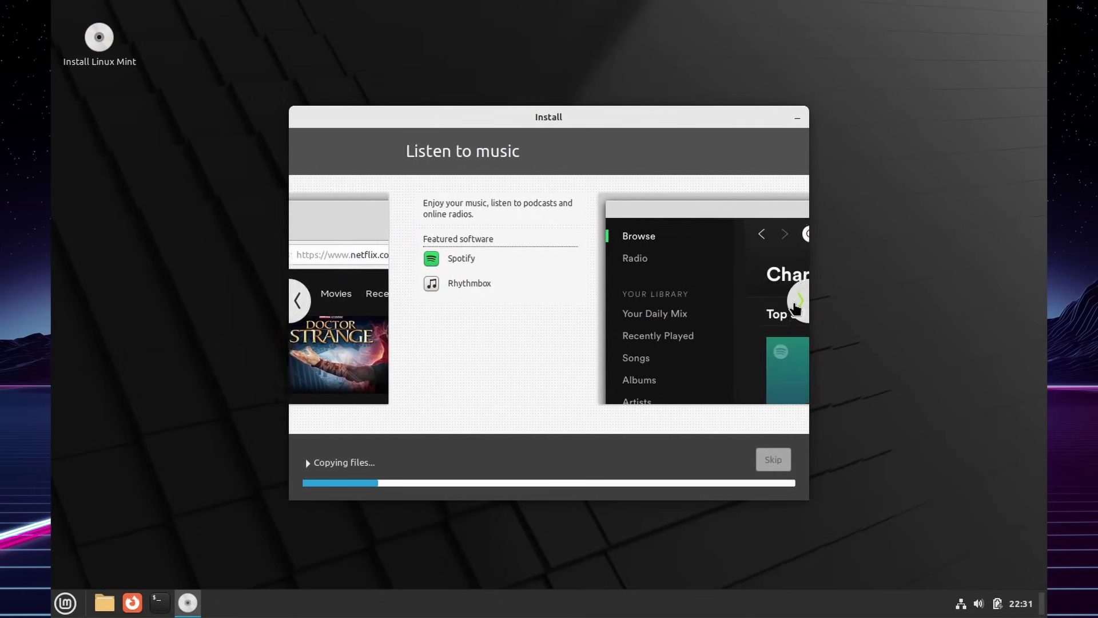
{"action": "left_click", "coordinate": [796, 307]}
{"action": "left_click", "coordinate": [796, 307]}
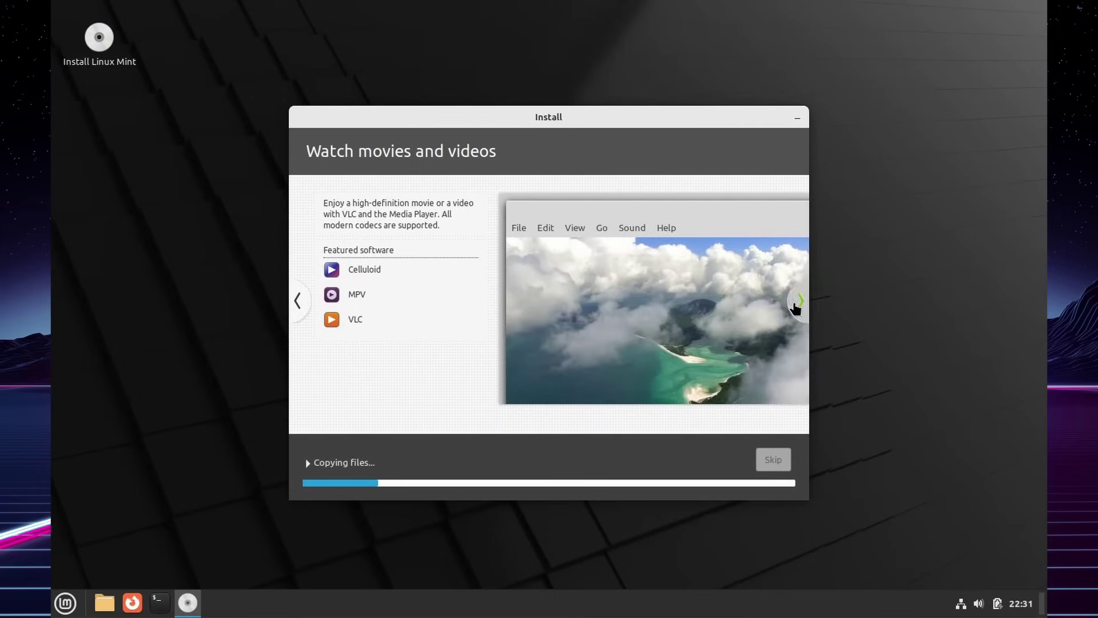
{"action": "left_click", "coordinate": [796, 307]}
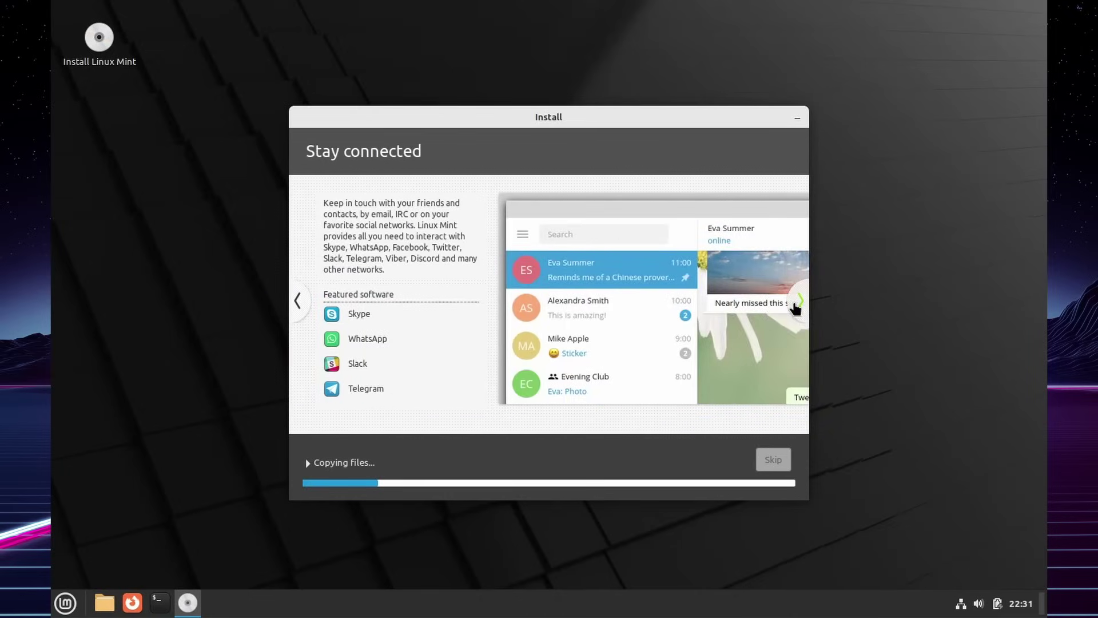
{"action": "left_click", "coordinate": [796, 307]}
{"action": "left_click", "coordinate": [797, 307]}
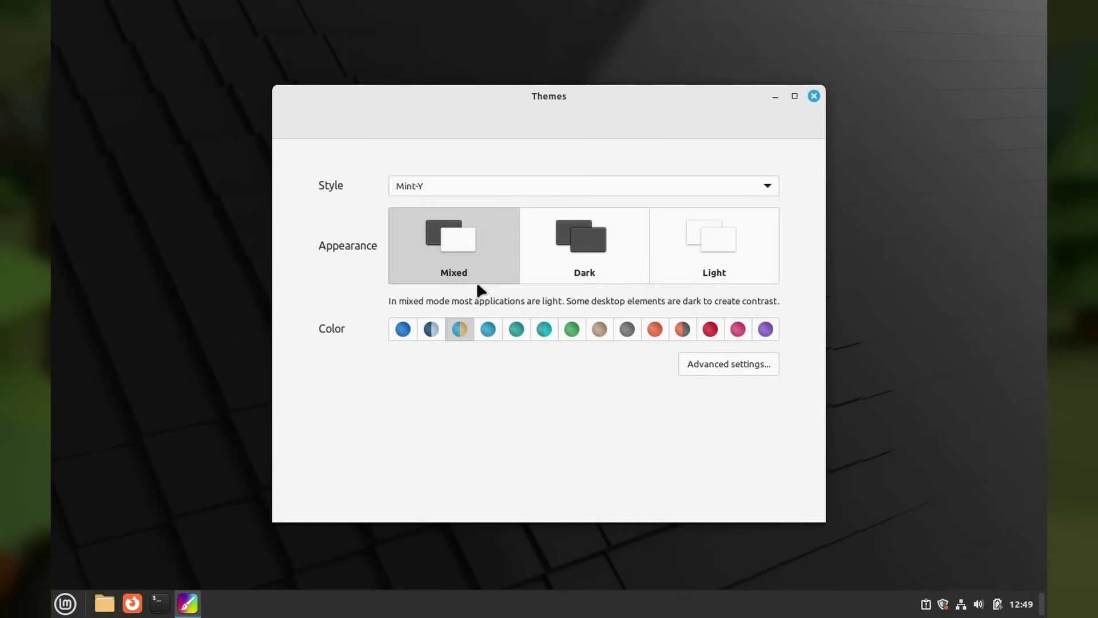
- Apply the Dark theme with a purple accent and the Estonia wallpaper, then open the Discord website
{"action": "left_click", "coordinate": [602, 237]}
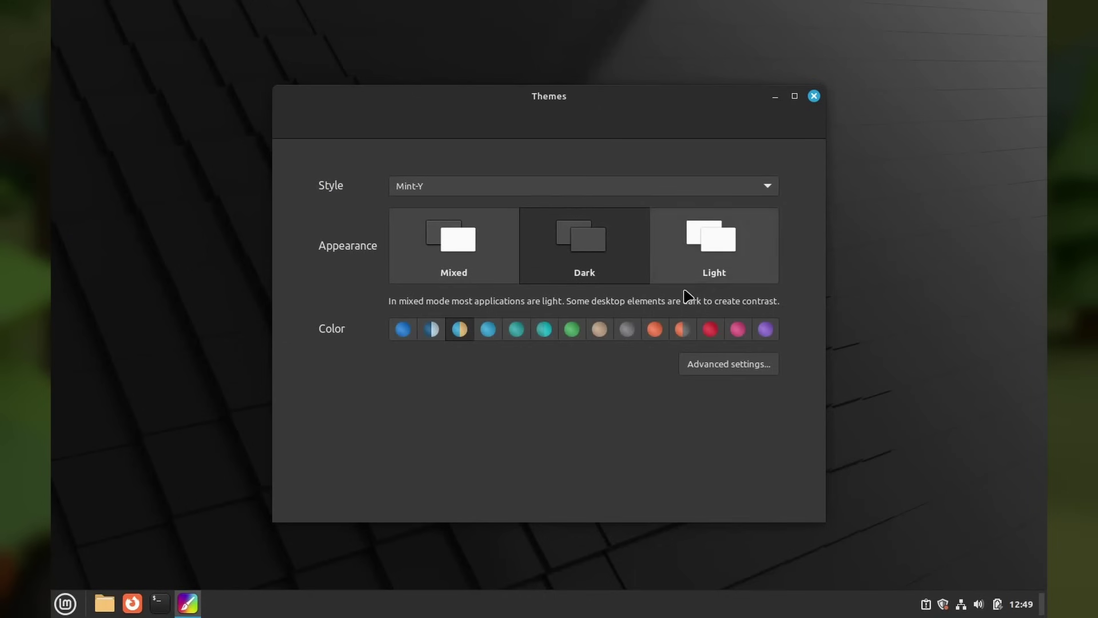
{"action": "left_click", "coordinate": [765, 330]}
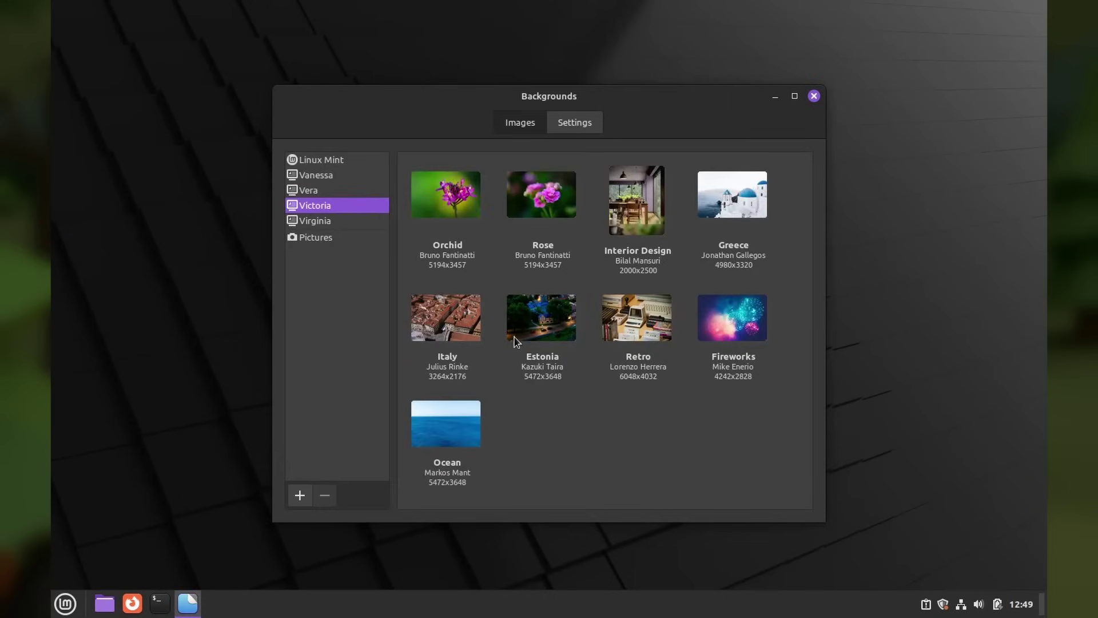
{"action": "left_click", "coordinate": [542, 318]}
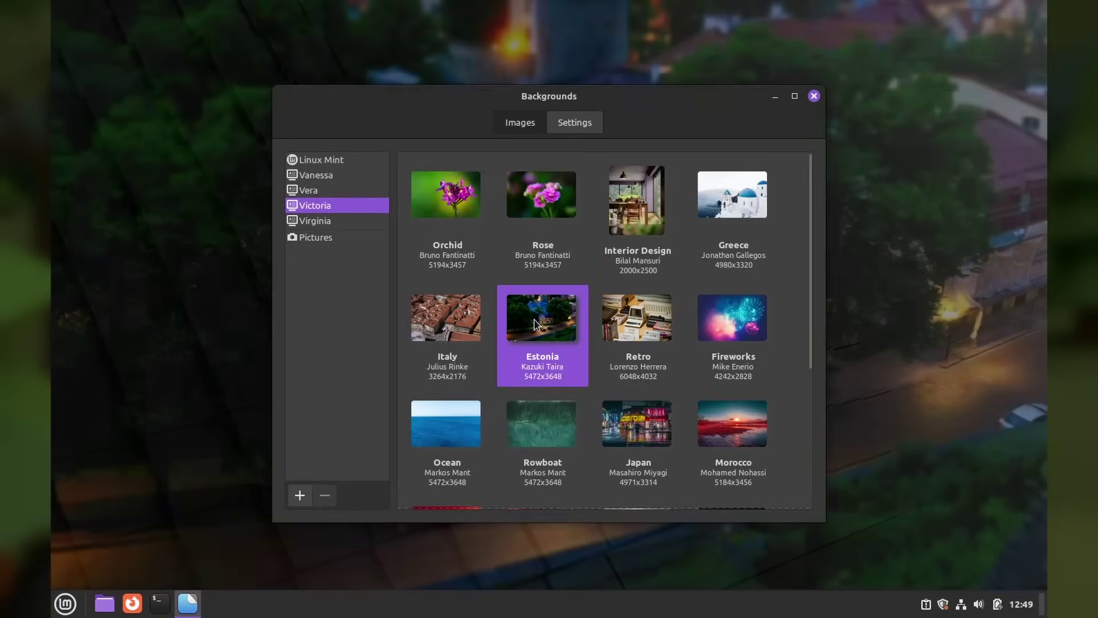
{"action": "left_click", "coordinate": [814, 96]}
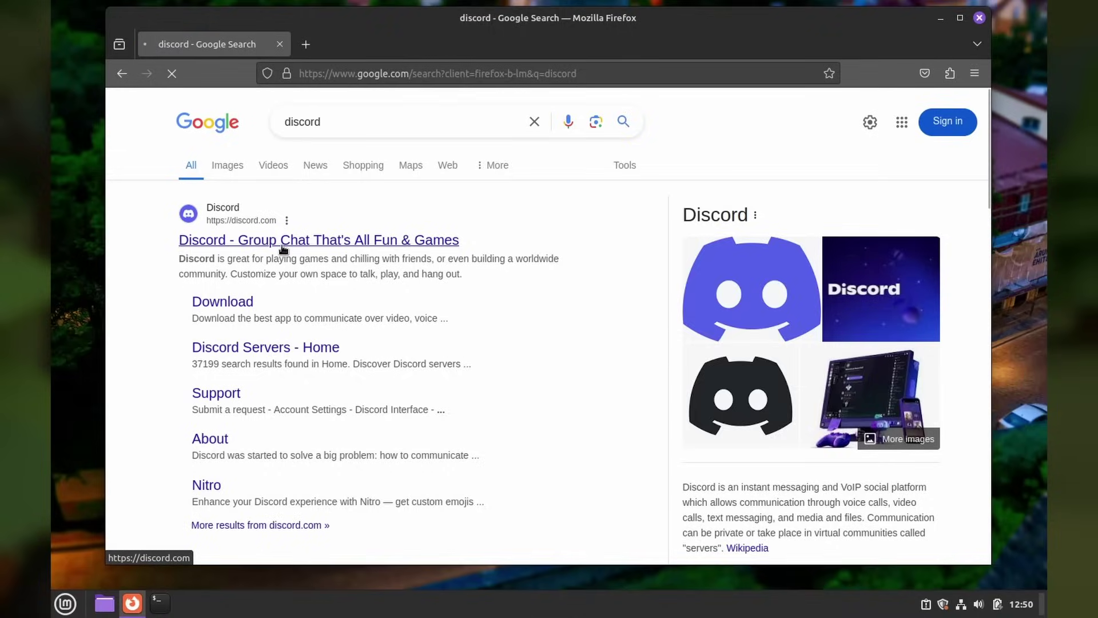
{"action": "left_click", "coordinate": [281, 240]}
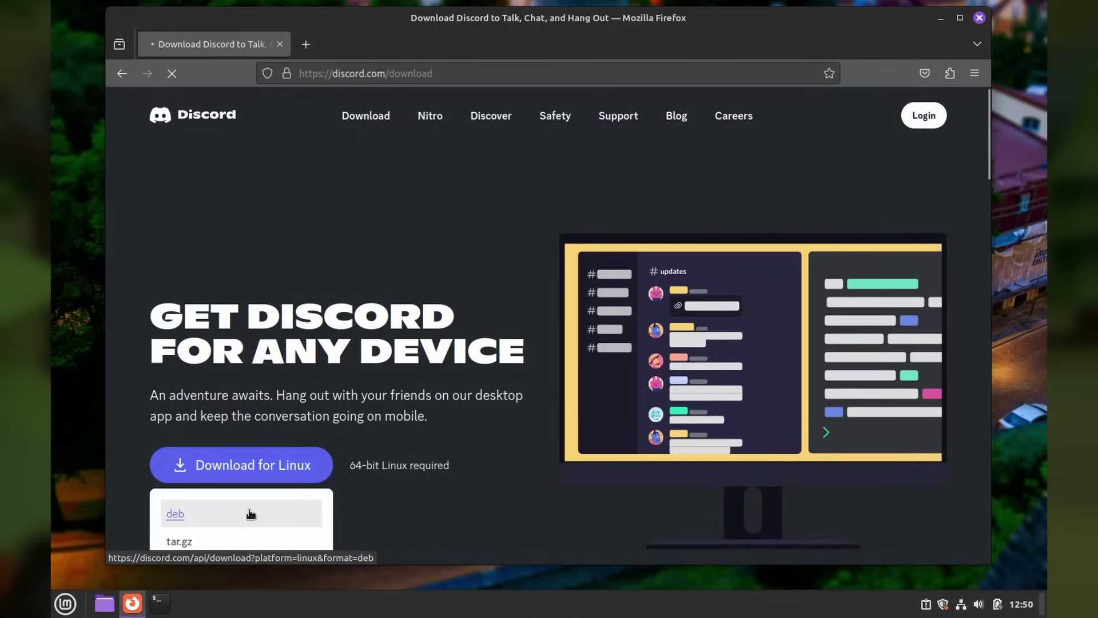
- Download the Discord deb package for Linux, close Software Manager, and move the Home folder window aside
{"action": "left_click", "coordinate": [251, 514]}
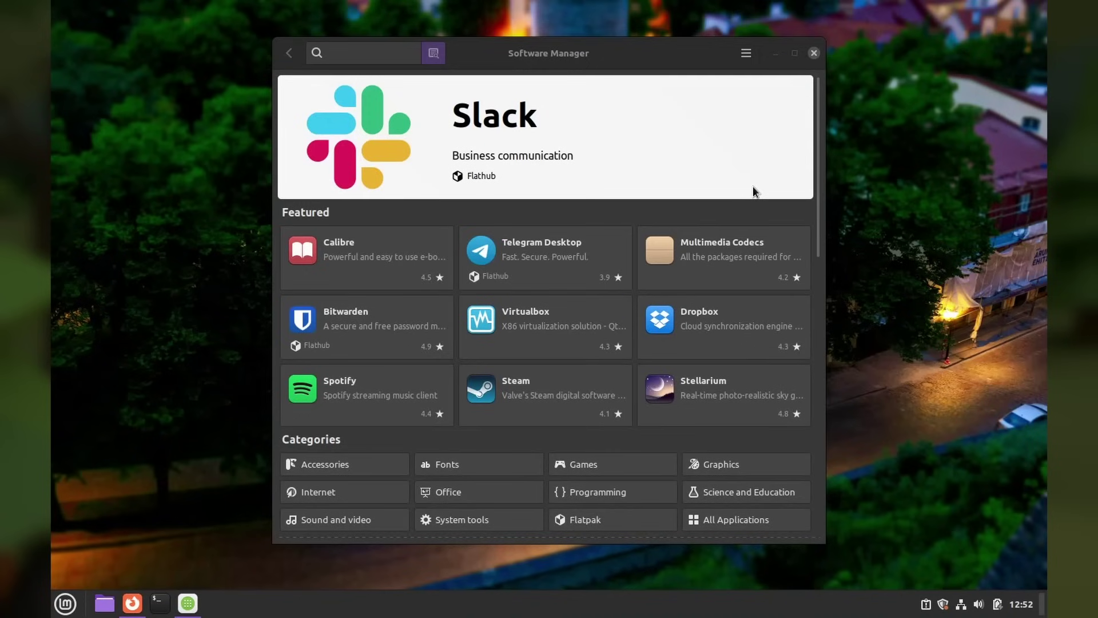
{"action": "left_click_drag", "start_coordinate": [823, 180], "coordinate": [827, 147]}
{"action": "left_click", "coordinate": [814, 53]}
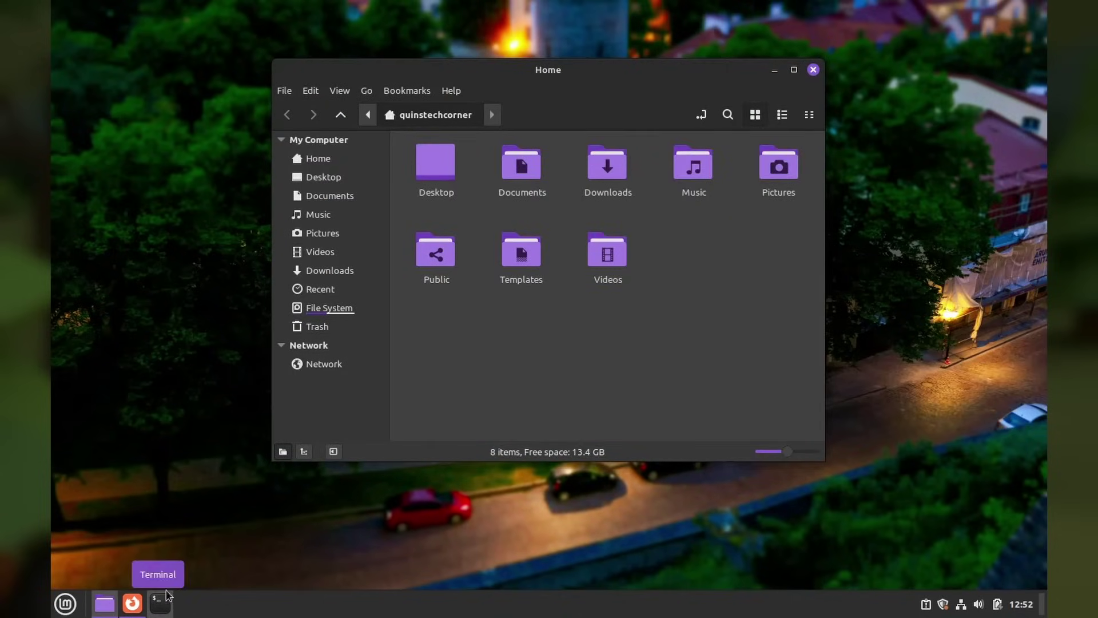
{"action": "left_click_drag", "start_coordinate": [657, 98], "coordinate": [743, 117]}
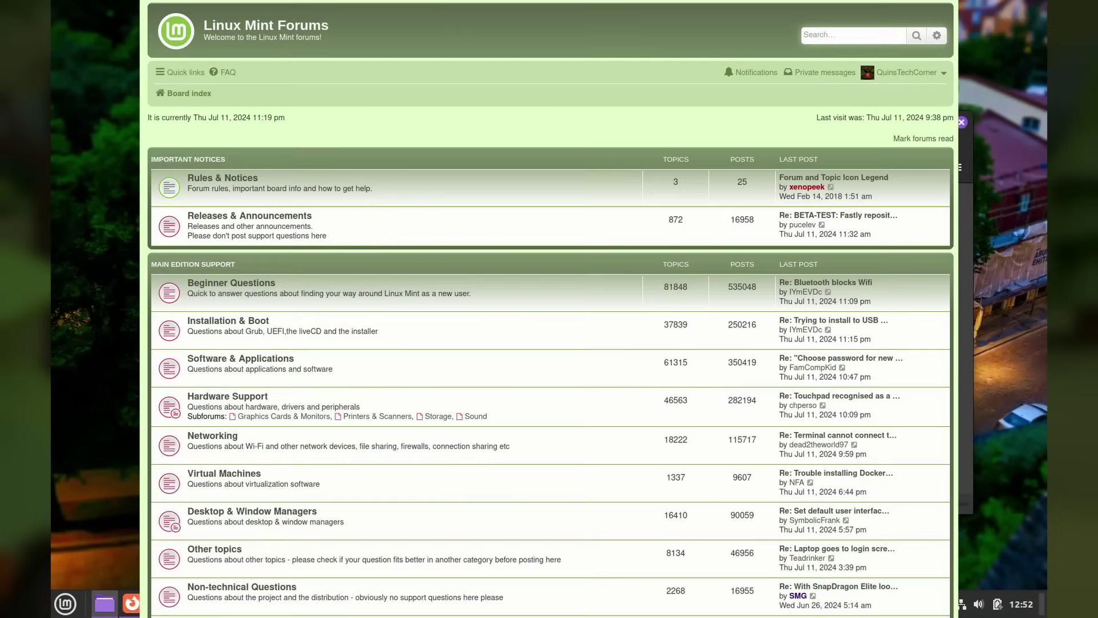
{"action": "key", "text": "super"}
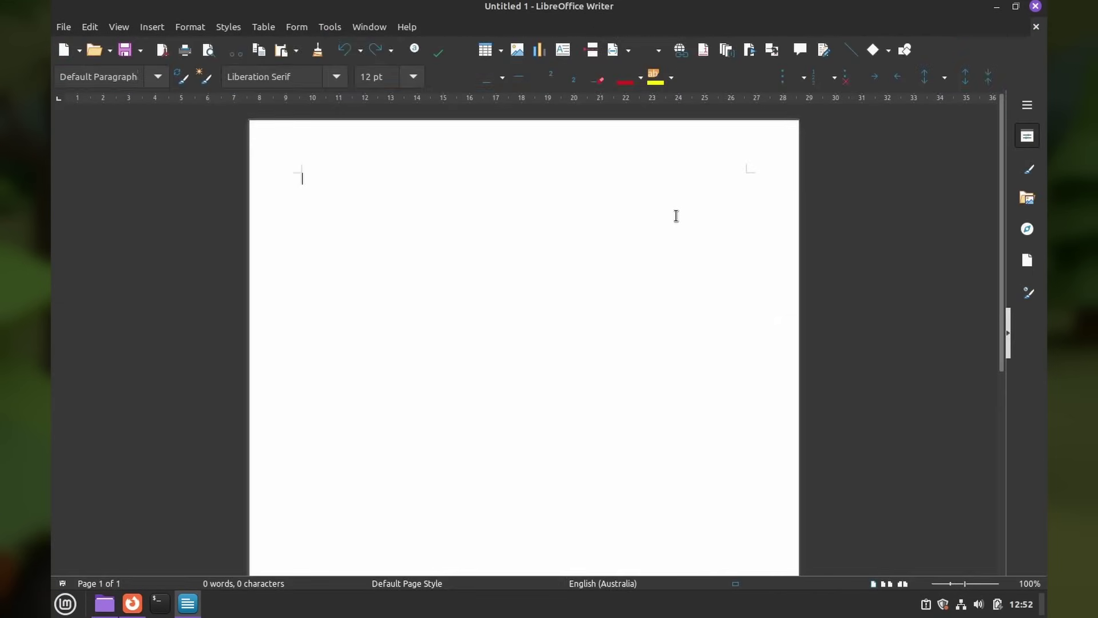
- Type 'Office apps work straight out of the box!' at 30 pt in Writer, then close without saving
{"action": "key", "text": "Return"}
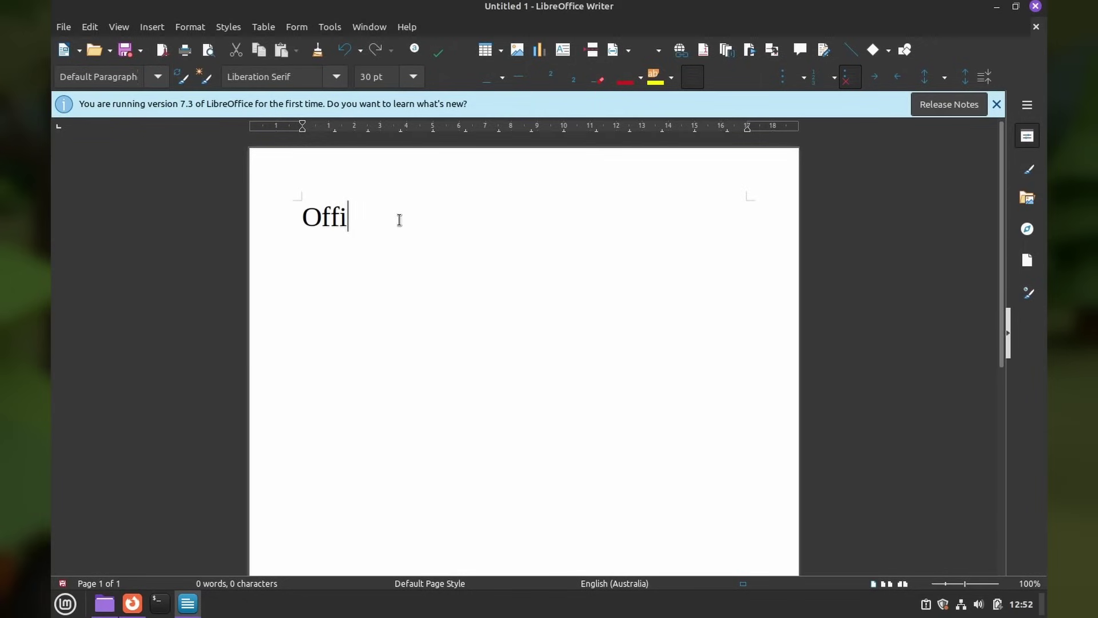
{"action": "type", "text": "Office apps work straight out"}
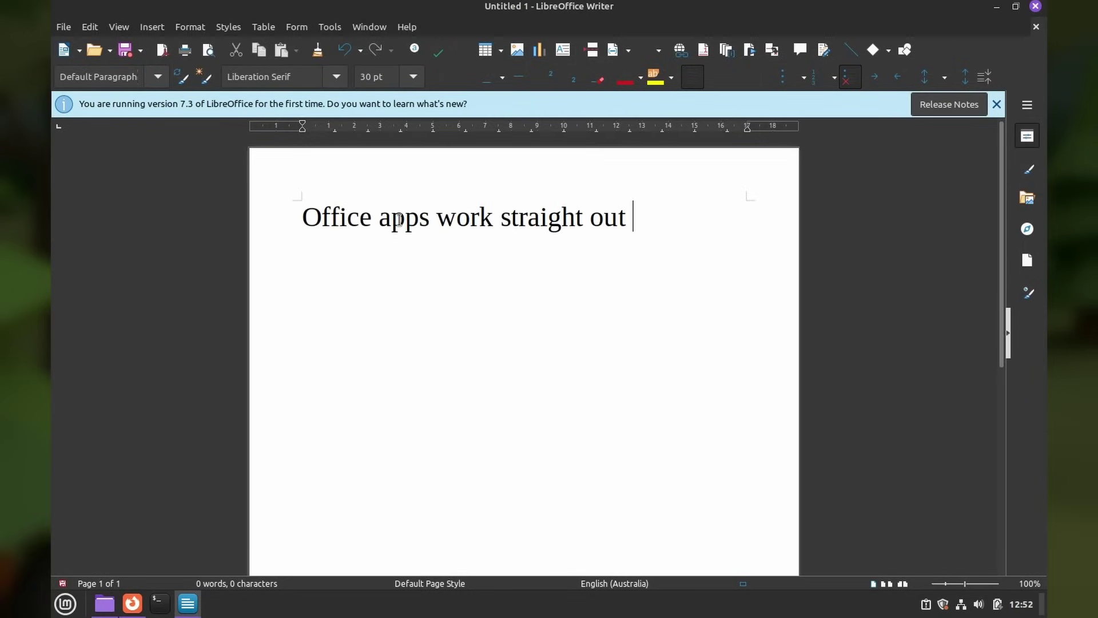
{"action": "type", "text": " of the box!!"}
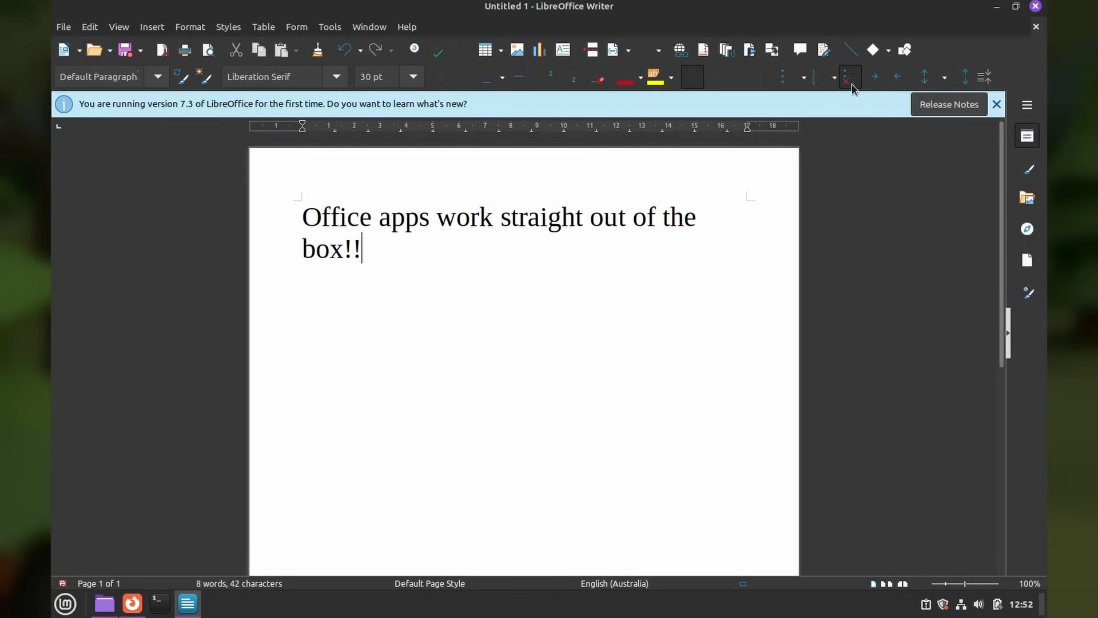
{"action": "left_click", "coordinate": [1036, 6]}
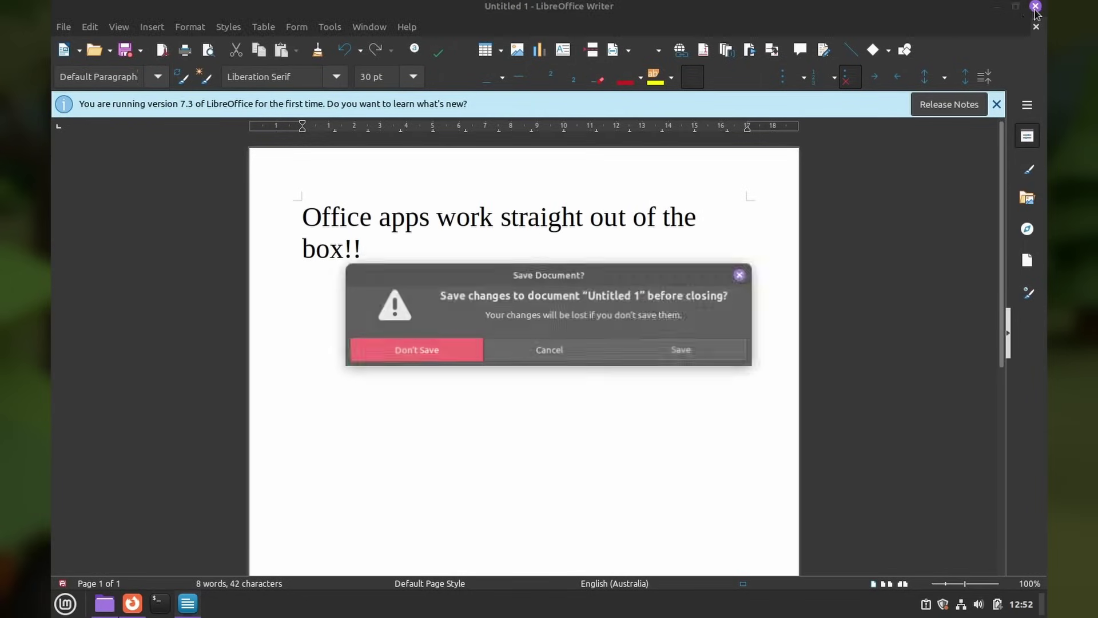
{"action": "left_click", "coordinate": [420, 347]}
{"action": "left_click_drag", "start_coordinate": [966, 132], "coordinate": [770, 140]}
- Close Documents, open System Settings via a 'settings' menu search, scroll through its sections, then close it
{"action": "left_click", "coordinate": [770, 140]}
{"action": "key", "text": "super"}
{"action": "type", "text": "settings"}
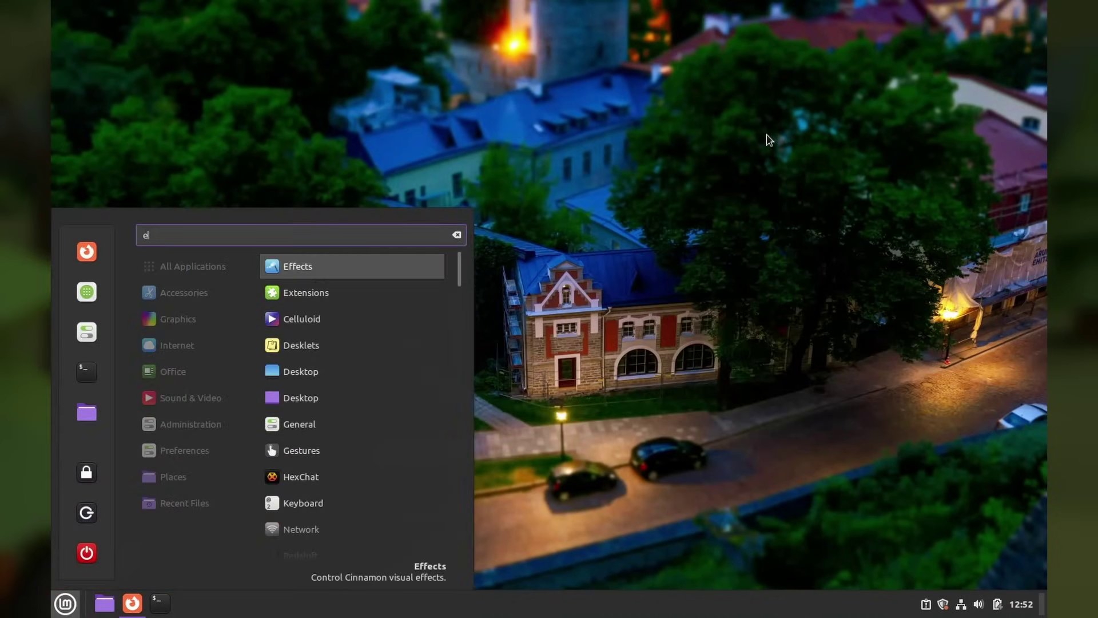
{"action": "key", "text": "Down"}
{"action": "key", "text": "Return"}
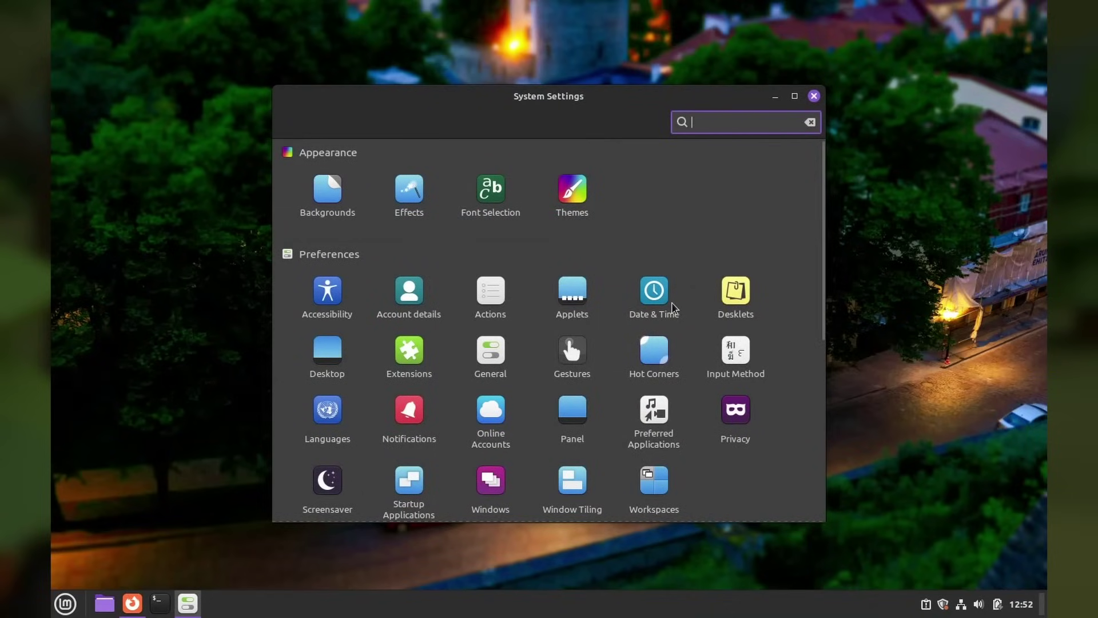
{"action": "scroll", "coordinate": [674, 308], "scroll_direction": "down", "scroll_amount": 6}
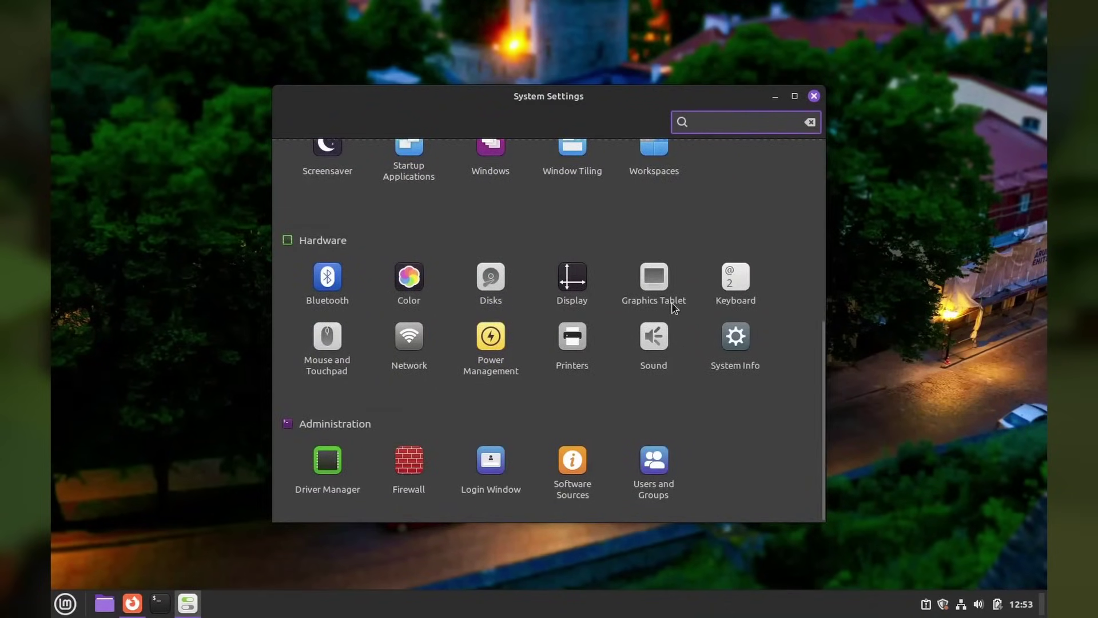
{"action": "left_click", "coordinate": [813, 96]}
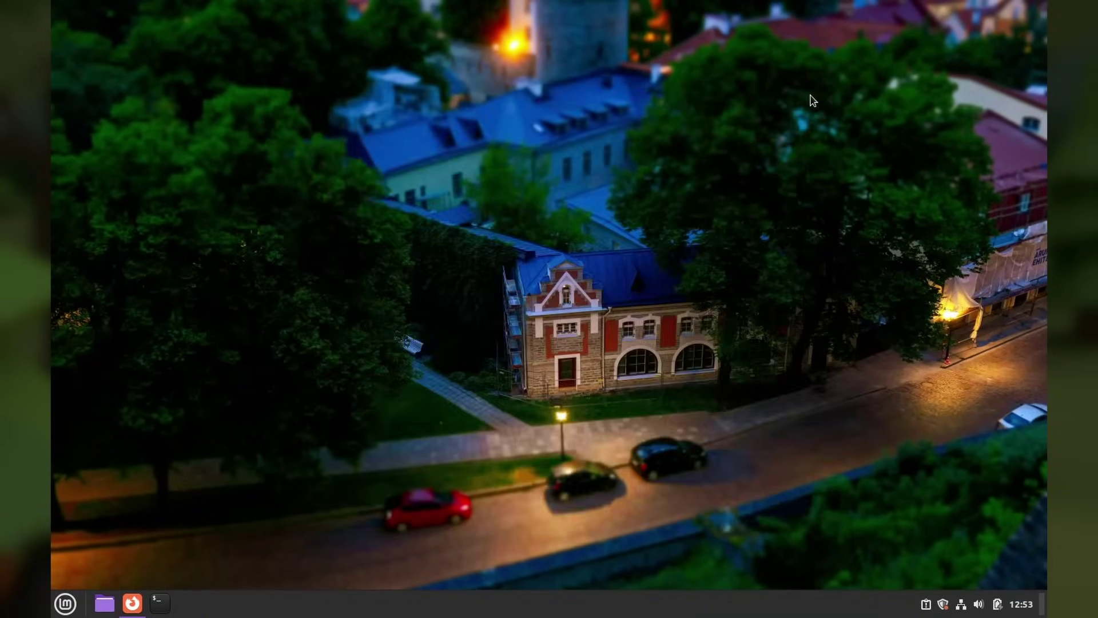